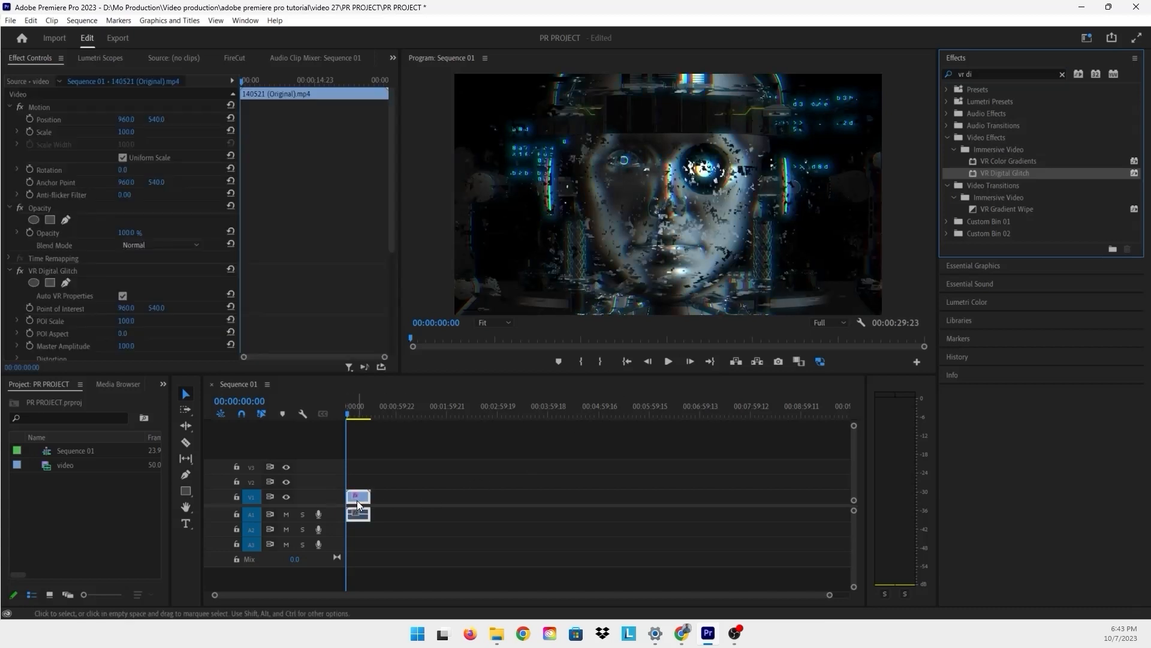
Unlink the 140521 (Original).mp4 clip's video from its audio and delete the audio part from track A1.
{"action": "key", "text": "="}
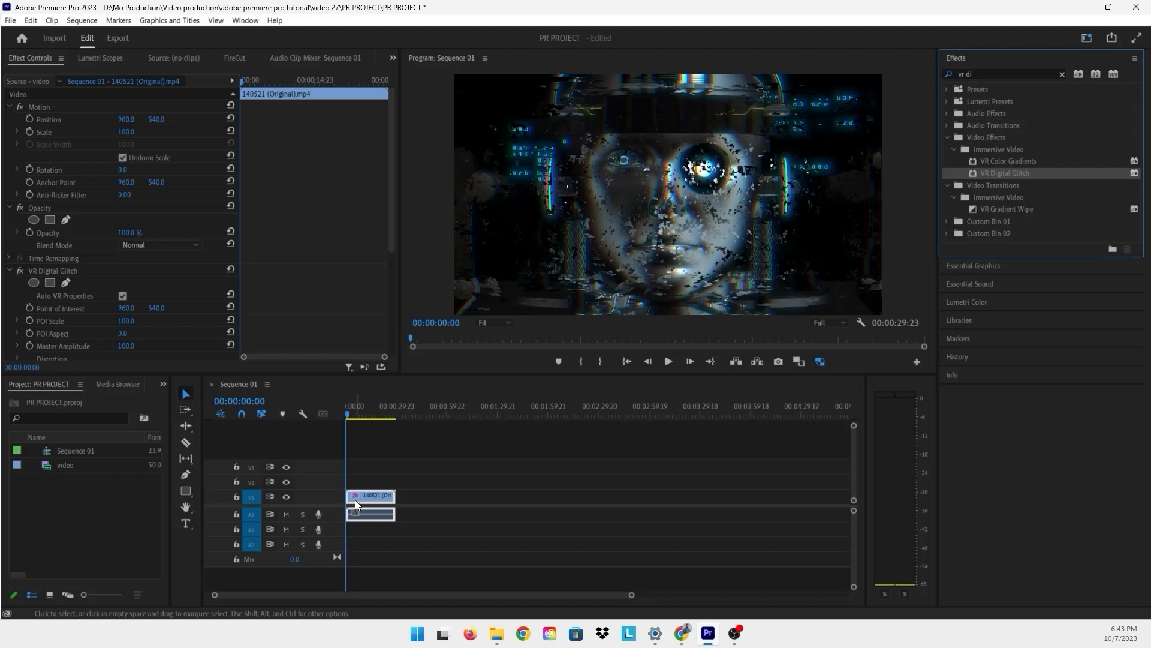
{"action": "key", "text": "="}
{"action": "key", "text": "="}
{"action": "key", "text": "="}
{"action": "right_click", "coordinate": [410, 494]}
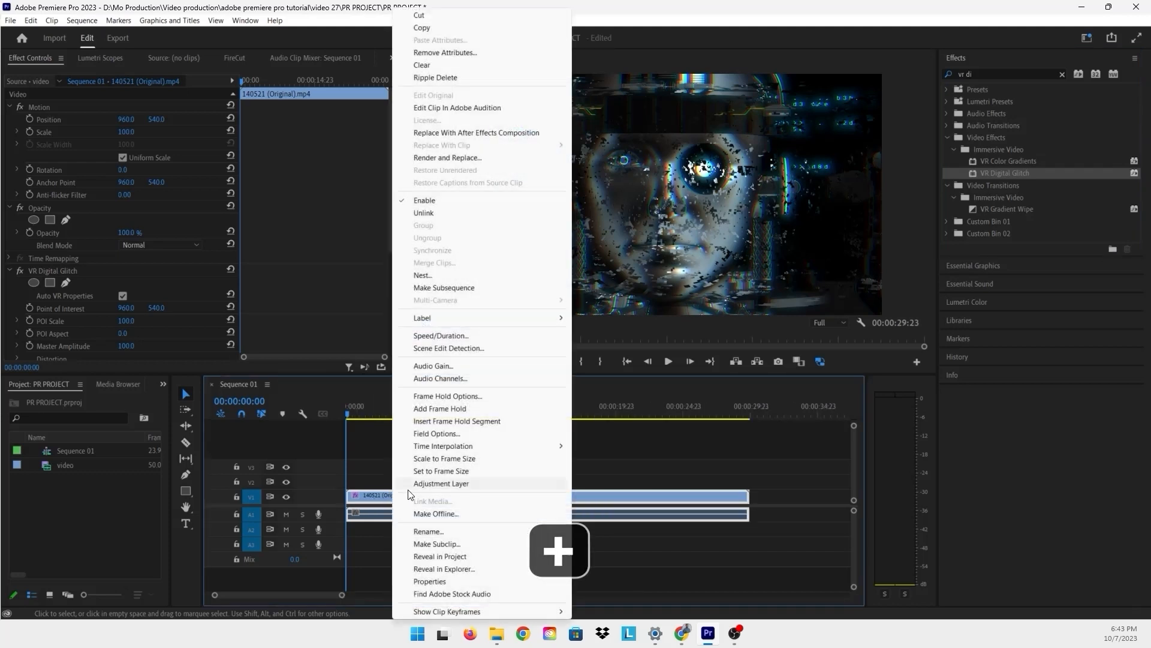
{"action": "left_click", "coordinate": [446, 216]}
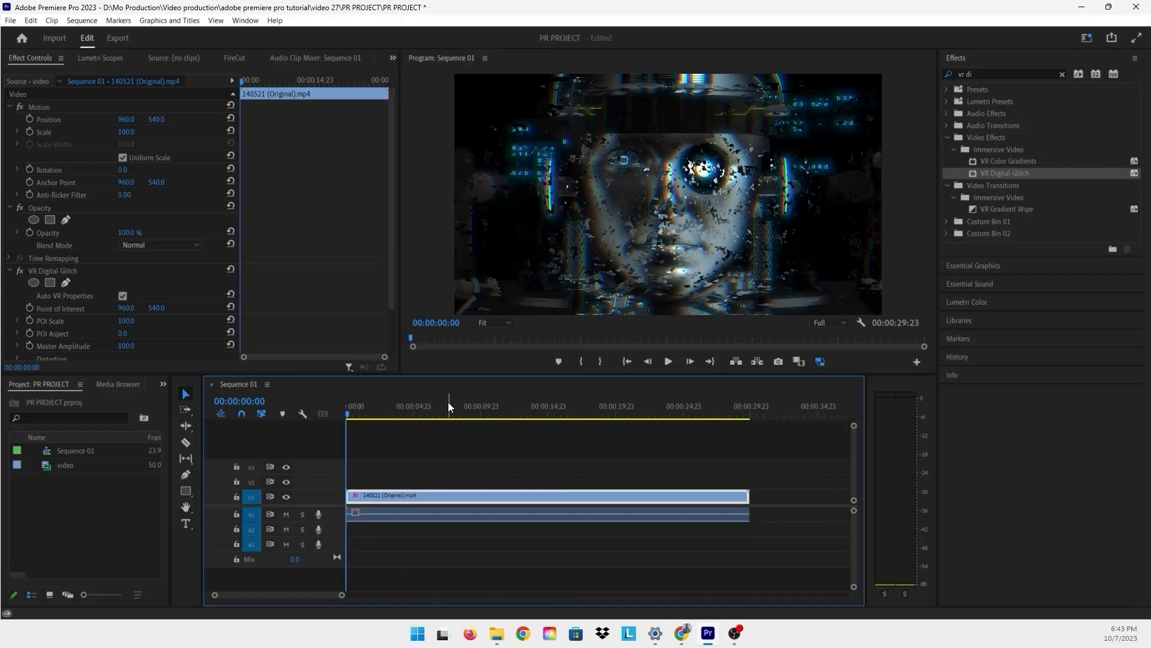
{"action": "left_click", "coordinate": [405, 517]}
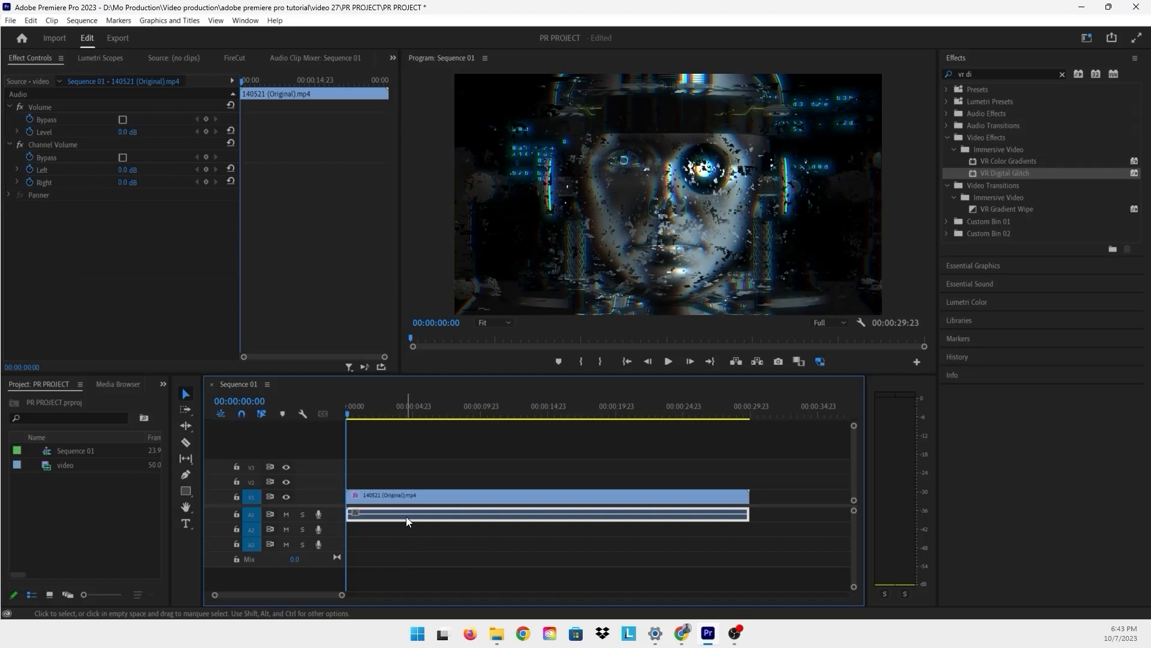
{"action": "key", "text": "Delete"}
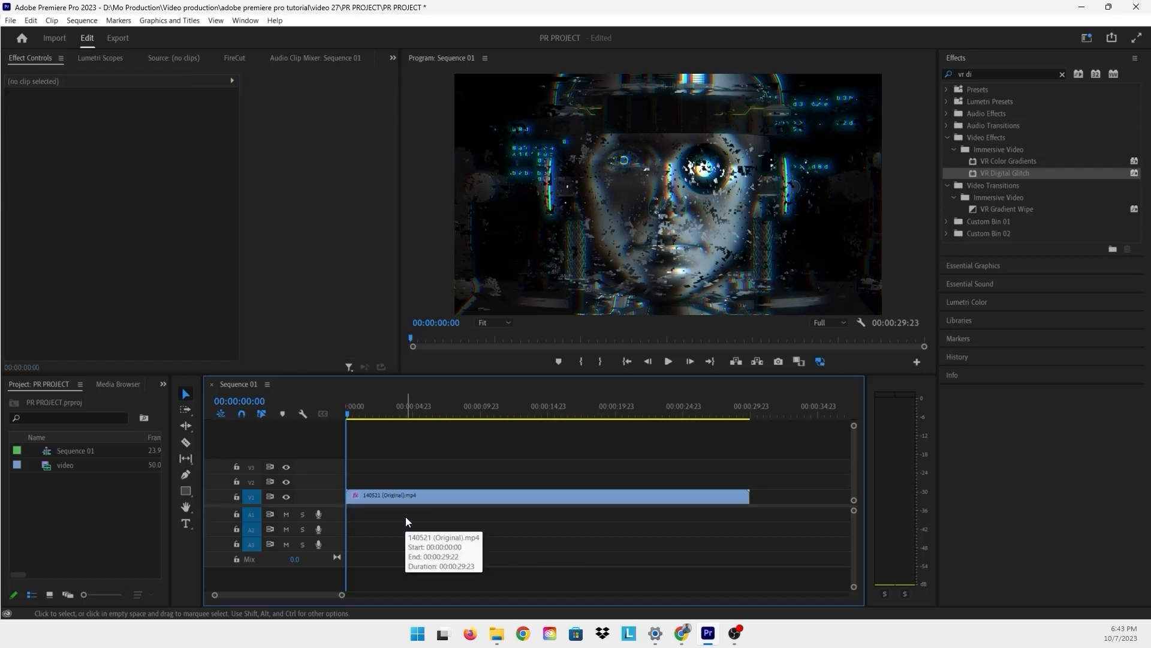
Set the Color Distortion of the video clip's VR Digital Glitch effect to 100.
{"action": "left_click", "coordinate": [404, 498]}
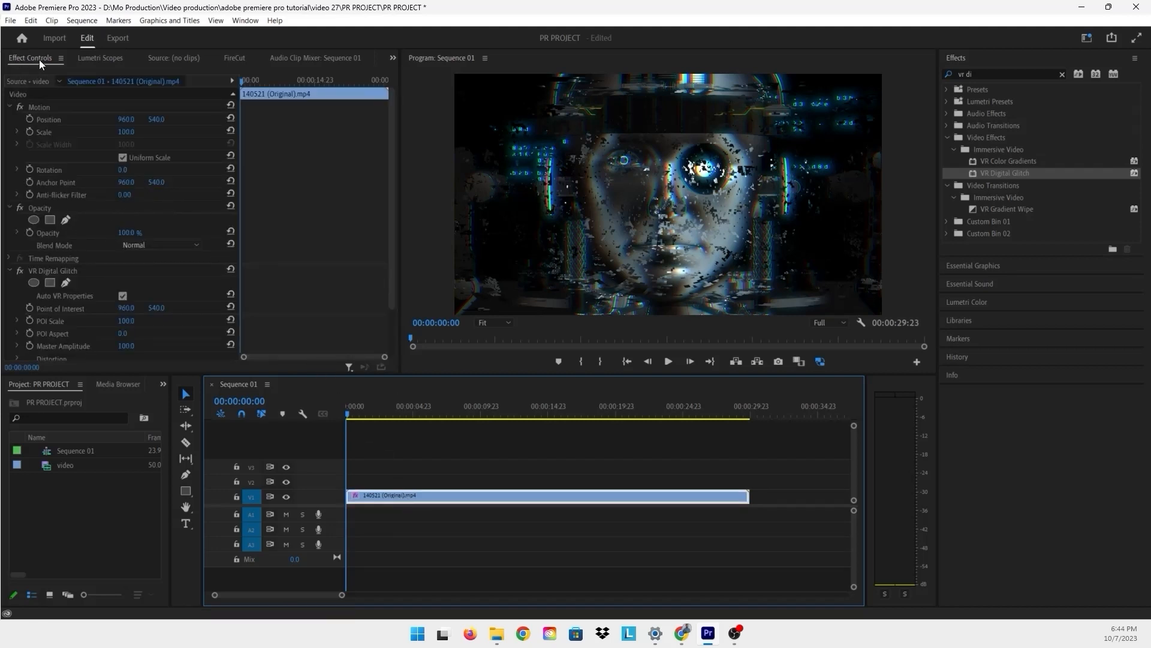
{"action": "scroll", "coordinate": [111, 297], "scroll_direction": "down", "scroll_amount": 3}
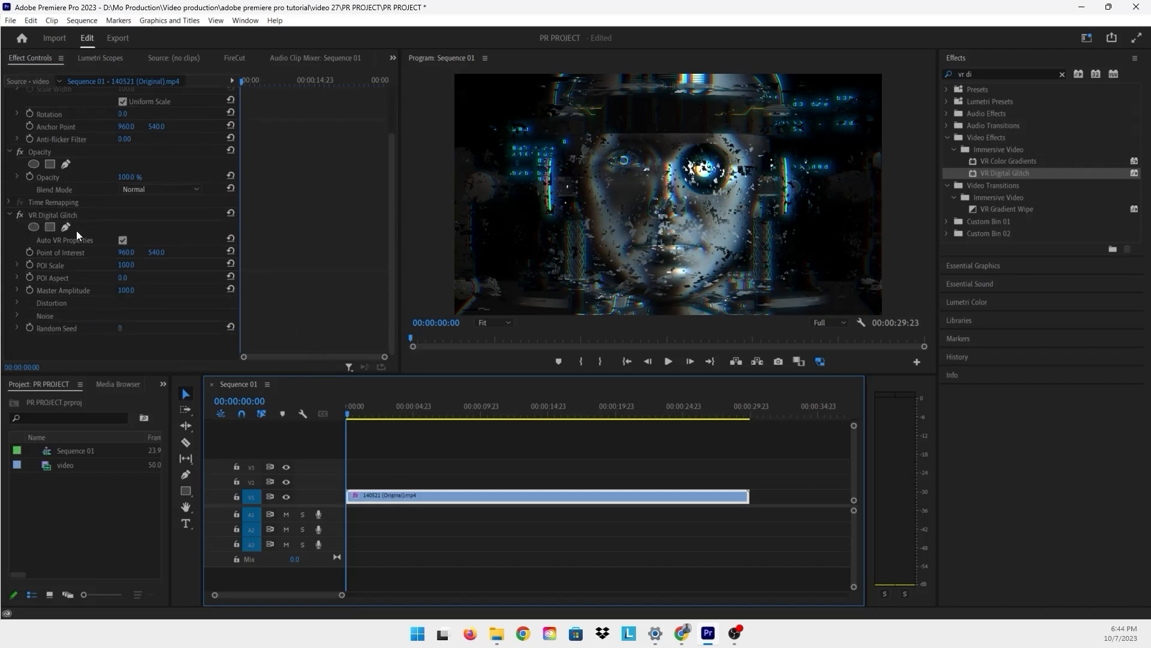
{"action": "left_click", "coordinate": [17, 303]}
{"action": "scroll", "coordinate": [30, 307], "scroll_direction": "down", "scroll_amount": 4}
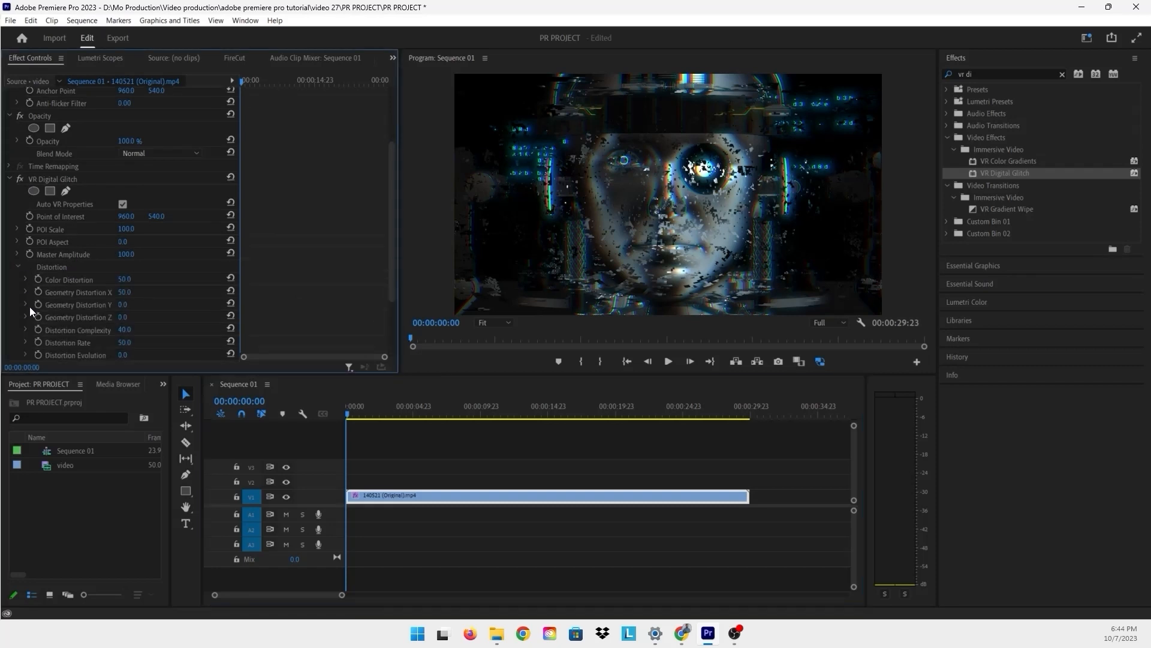
{"action": "scroll", "coordinate": [28, 307], "scroll_direction": "down", "scroll_amount": 1}
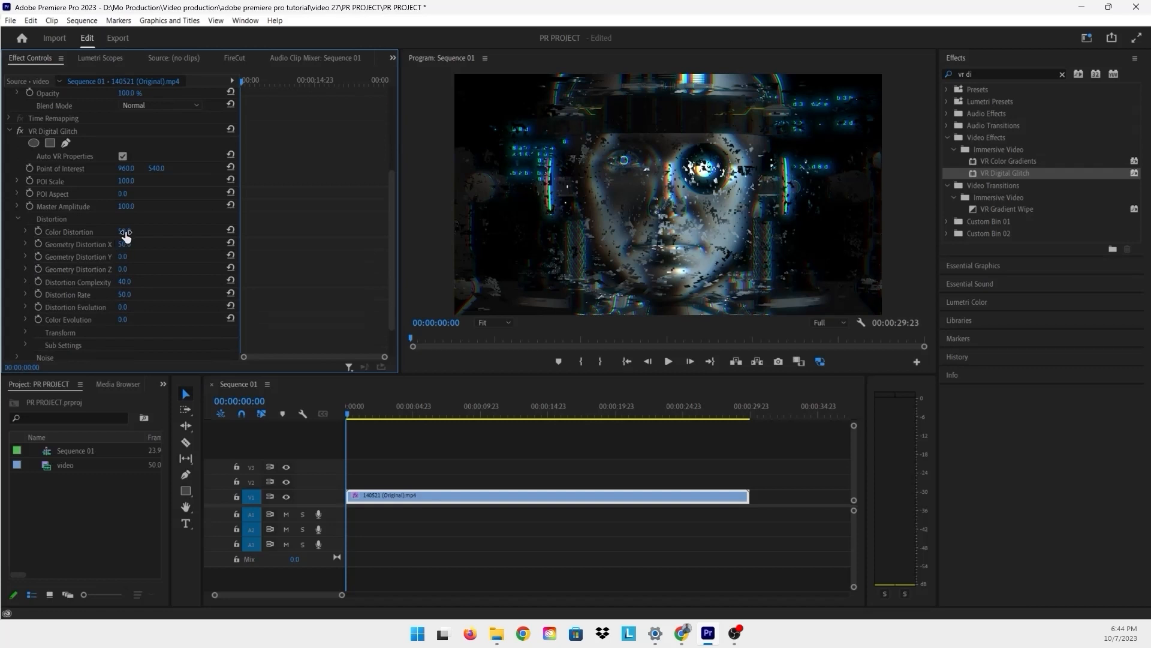
{"action": "left_click", "coordinate": [124, 233]}
{"action": "type", "text": "100"}
{"action": "key", "text": "Return"}
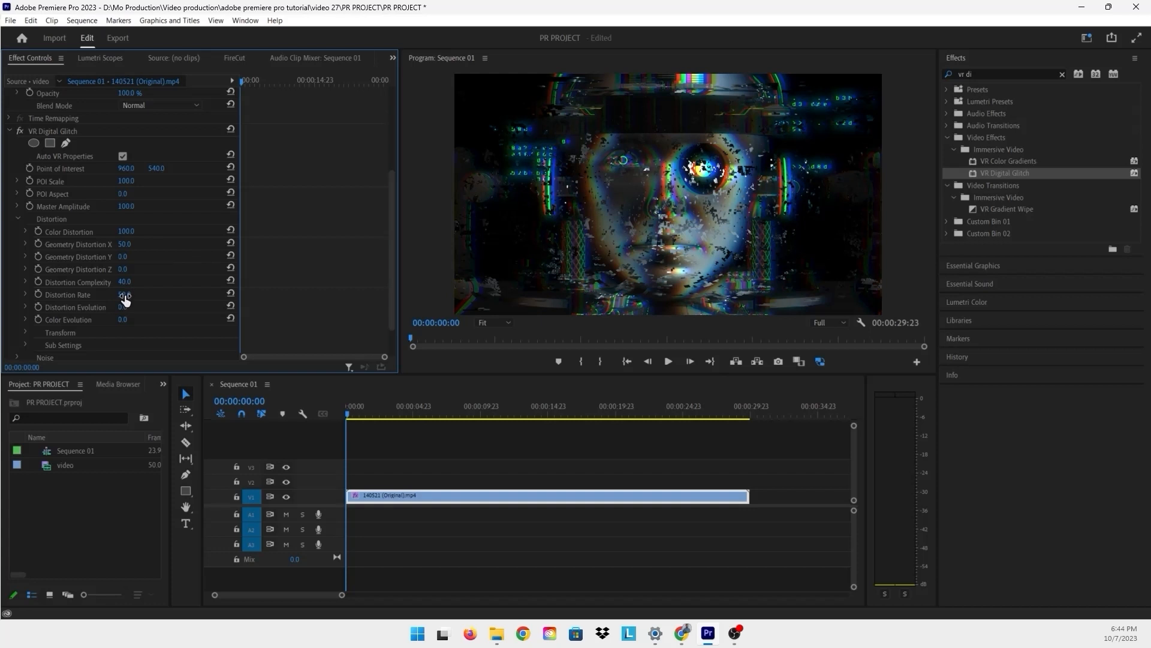
Set the Distortion Rate of the VR Digital Glitch effect to 20.
{"action": "left_click_drag", "start_coordinate": [125, 300], "coordinate": [151, 300]}
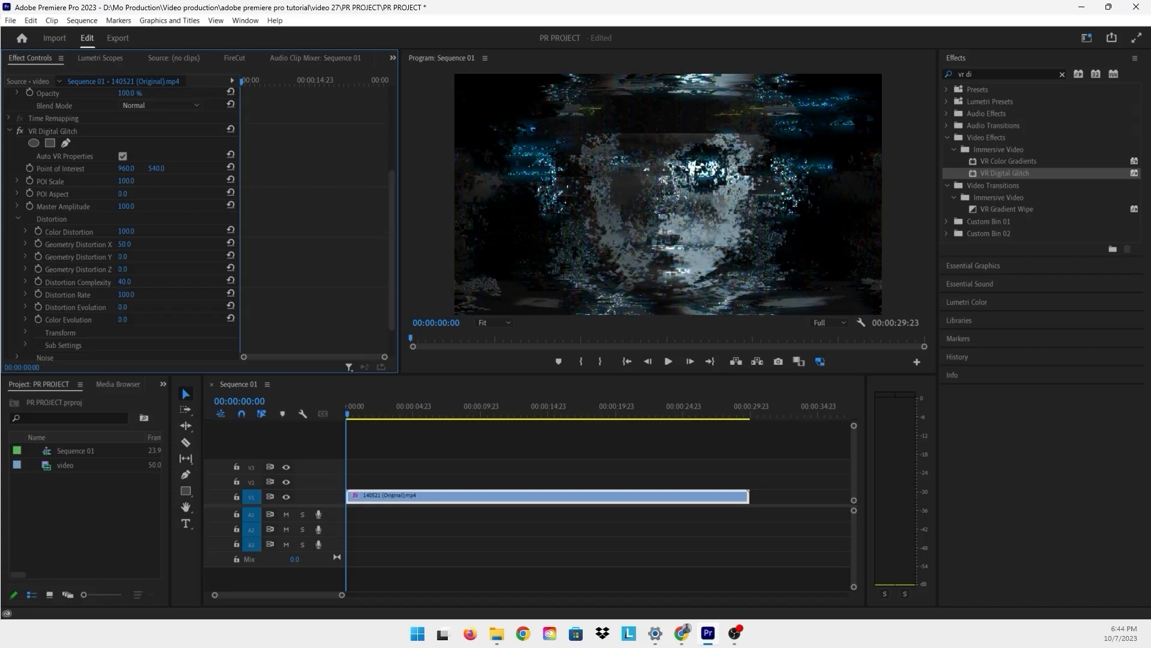
{"action": "left_click", "coordinate": [132, 296]}
{"action": "type", "text": "20"}
{"action": "key", "text": "Return"}
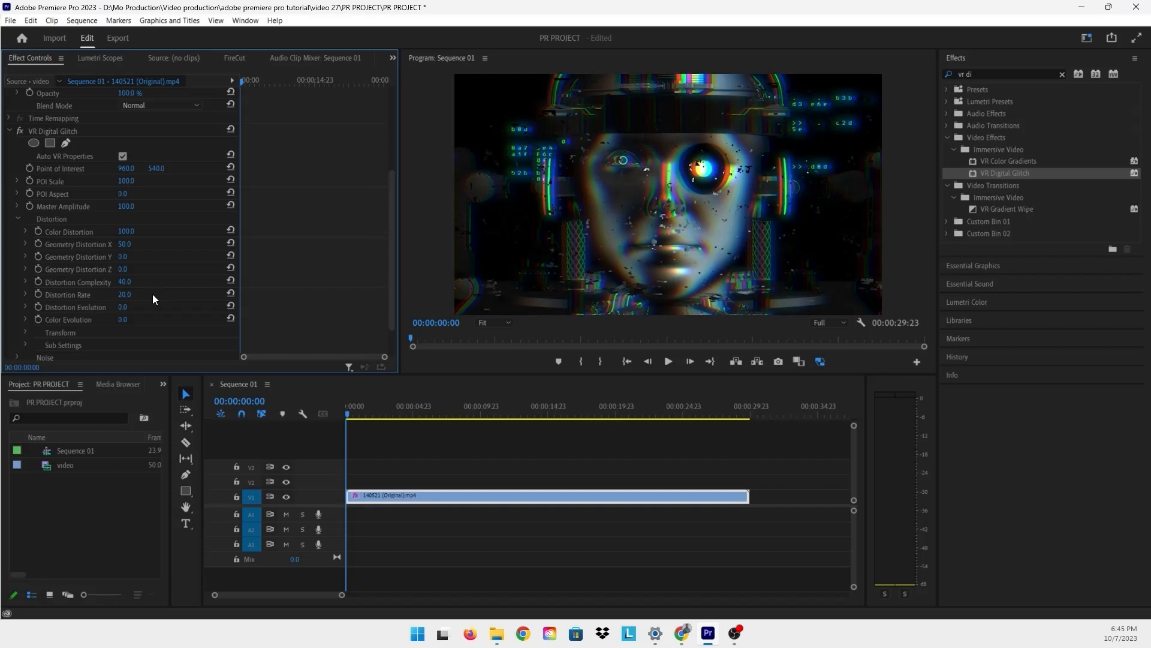
Find the Directional Blur effect and apply it to the video clip on track V1.
{"action": "triple_click", "coordinate": [1014, 73]}
{"action": "type", "text": "direc"}
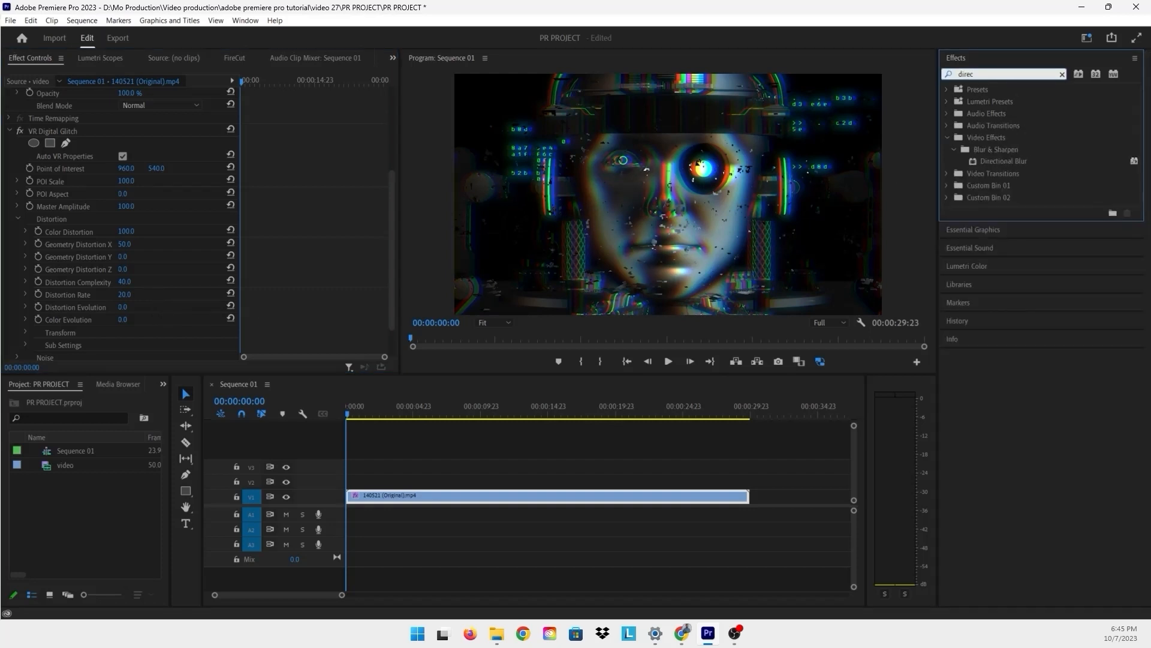
{"action": "left_click_drag", "start_coordinate": [1004, 161], "coordinate": [514, 497]}
{"action": "scroll", "coordinate": [289, 236], "scroll_direction": "down", "scroll_amount": 5}
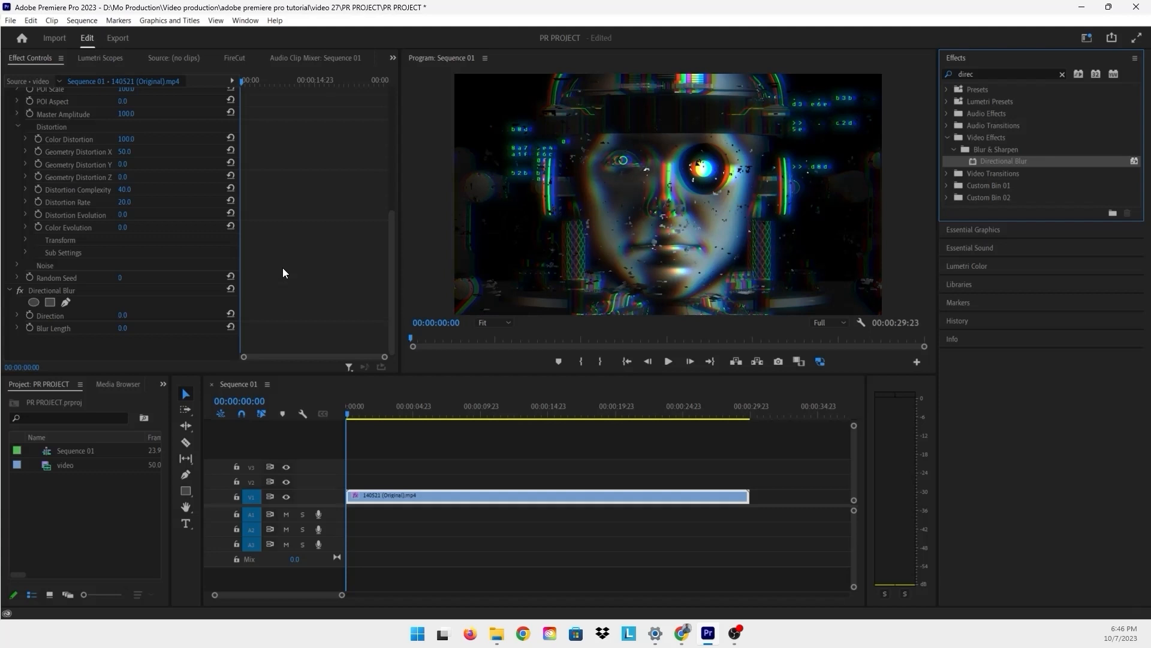
At 00:00:01:19, set VR Digital Glitch's Master Amplitude to 0 and turn on its keyframing.
{"action": "scroll", "coordinate": [268, 209], "scroll_direction": "up", "scroll_amount": 4}
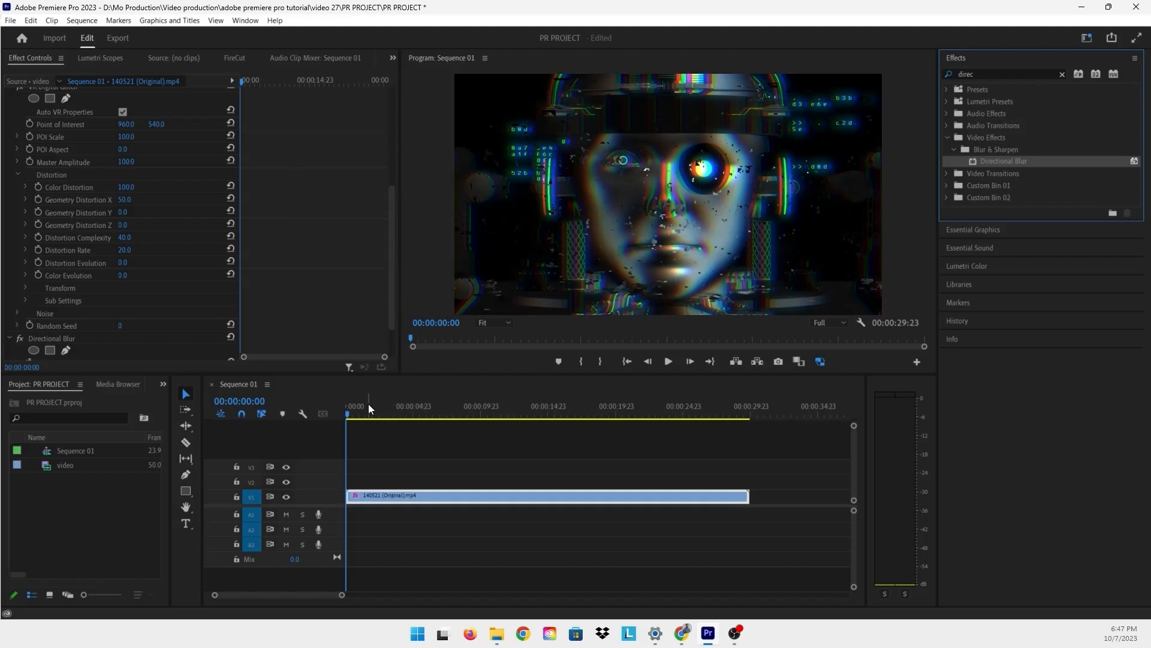
{"action": "mouse_move", "coordinate": [367, 404]}
{"action": "left_mouse_down"}
{"action": "mouse_move", "coordinate": [383, 412]}
{"action": "mouse_move", "coordinate": [370, 415]}
{"action": "left_mouse_up"}
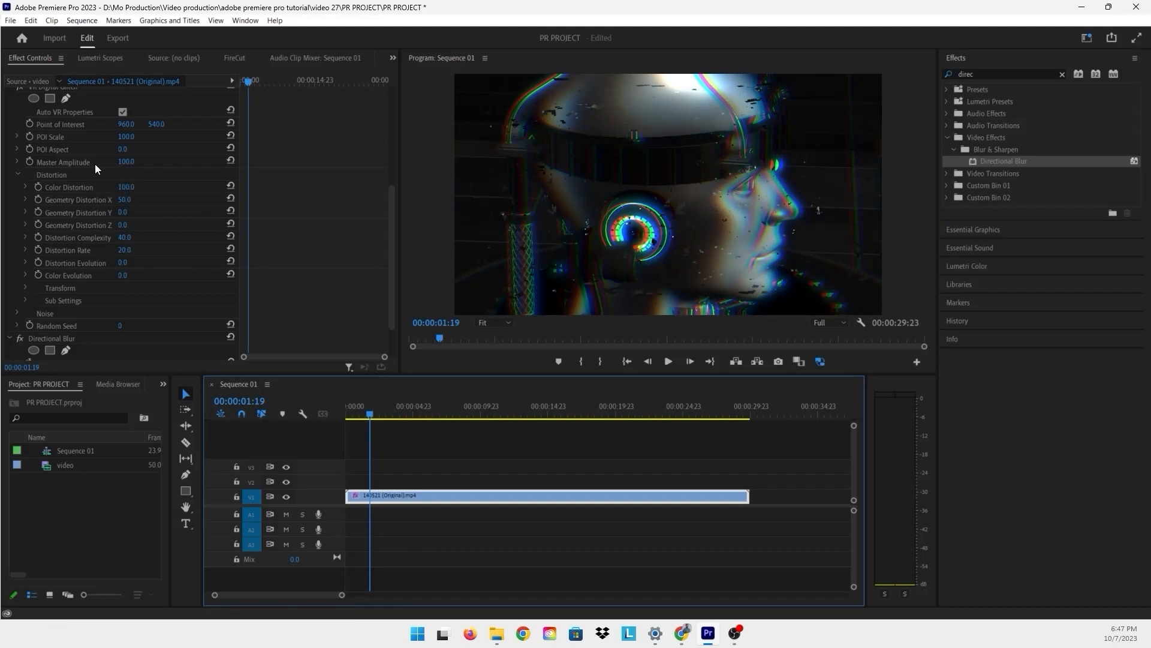
{"action": "left_click", "coordinate": [125, 162]}
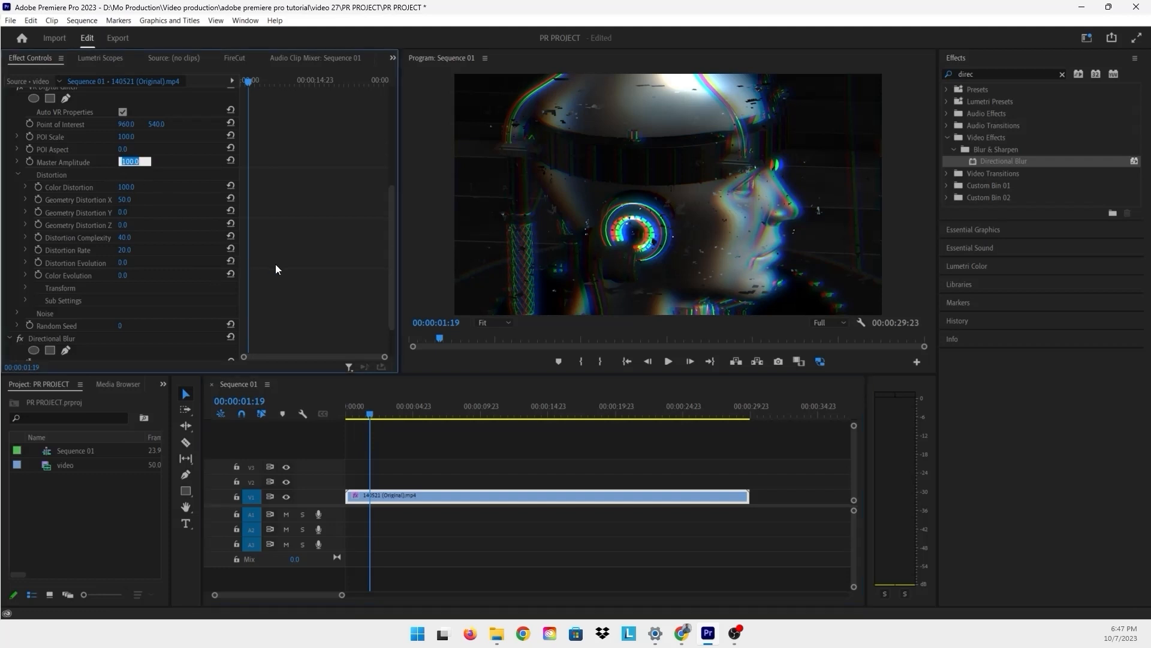
{"action": "type", "text": "0"}
{"action": "key", "text": "Return"}
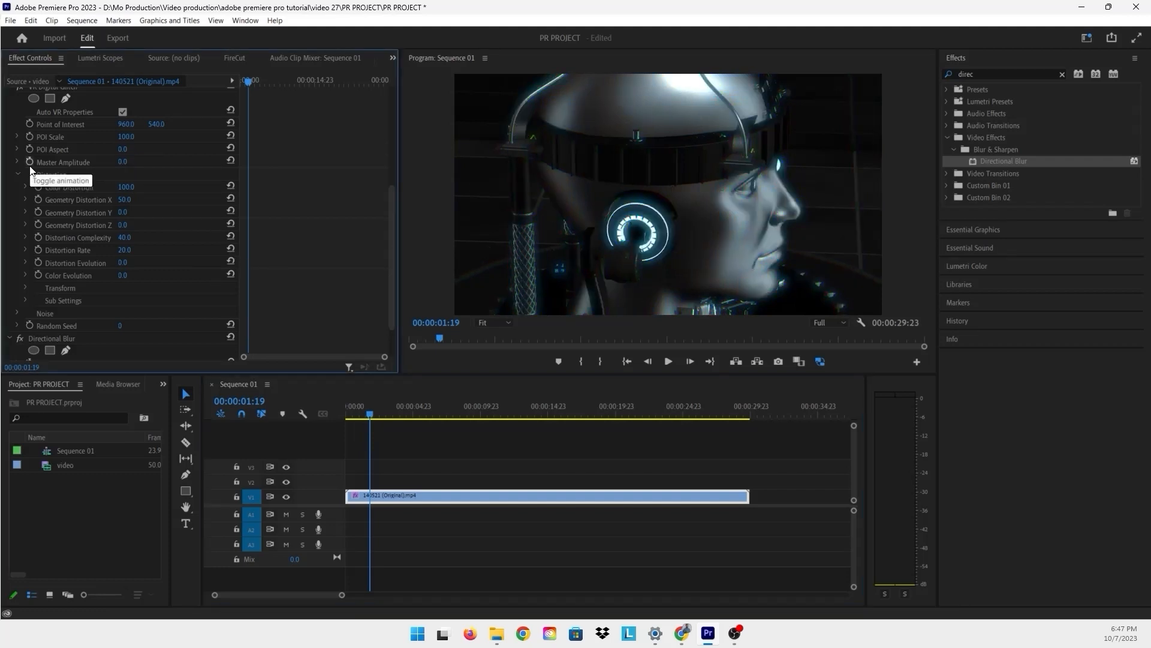
{"action": "left_click", "coordinate": [30, 163]}
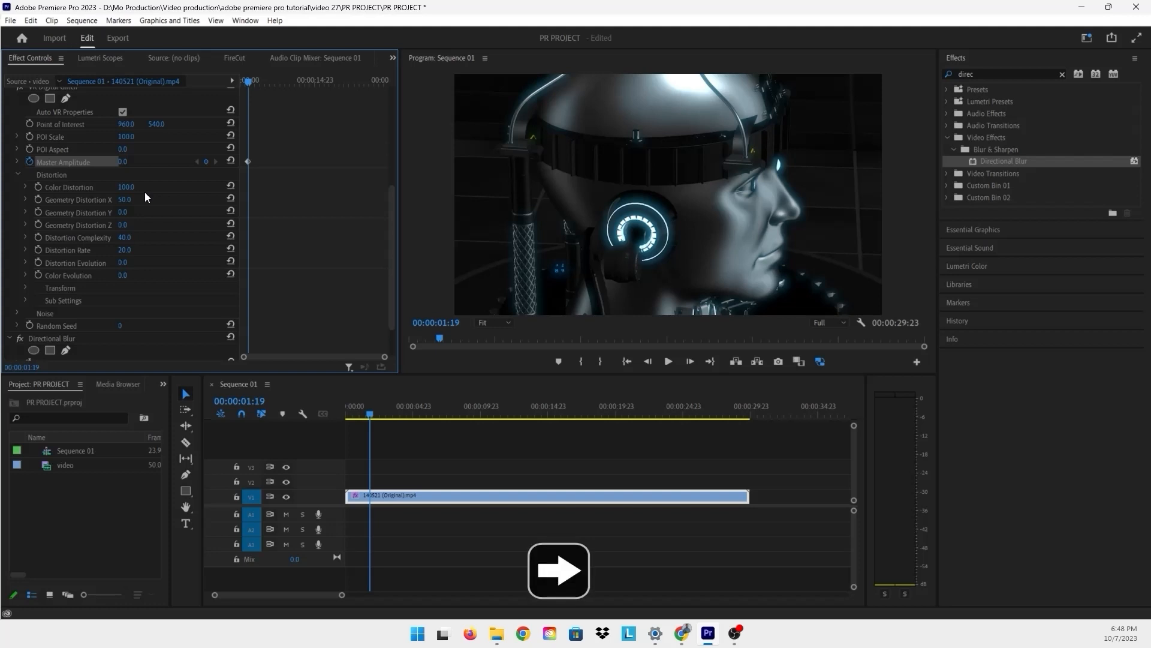
Advance five frames to 00:00:02:00 and set a Master Amplitude keyframe of 100.
{"action": "key", "text": "Right"}
{"action": "key", "text": "Right"}
{"action": "key", "text": "Right"}
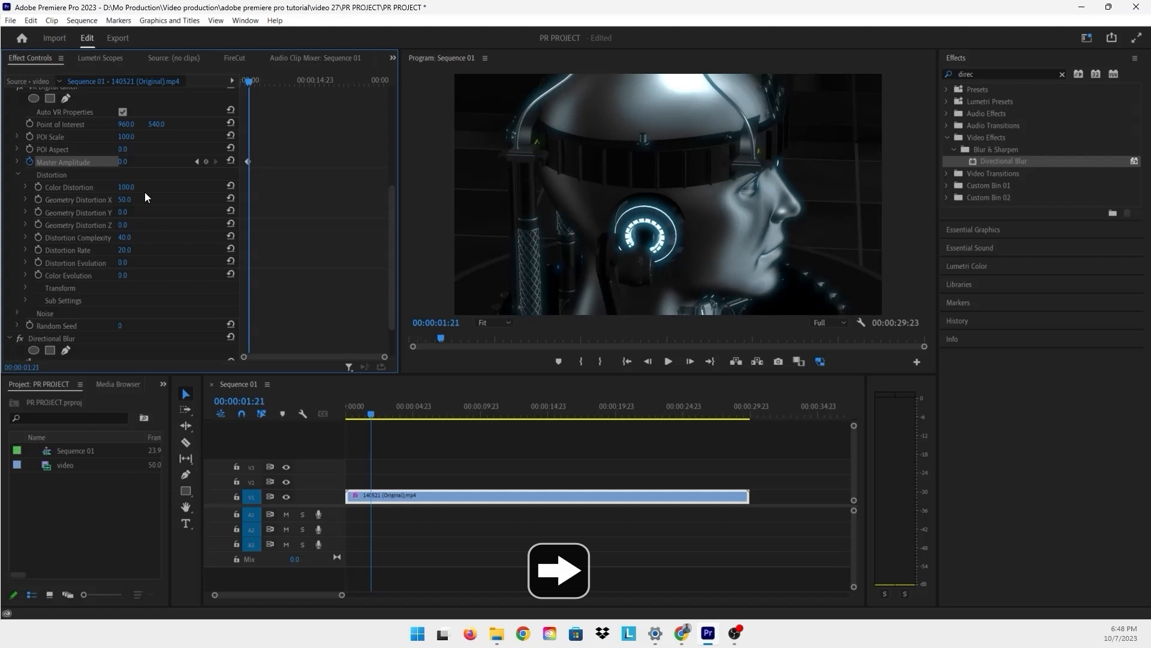
{"action": "key", "text": "Right"}
{"action": "key", "text": "Right"}
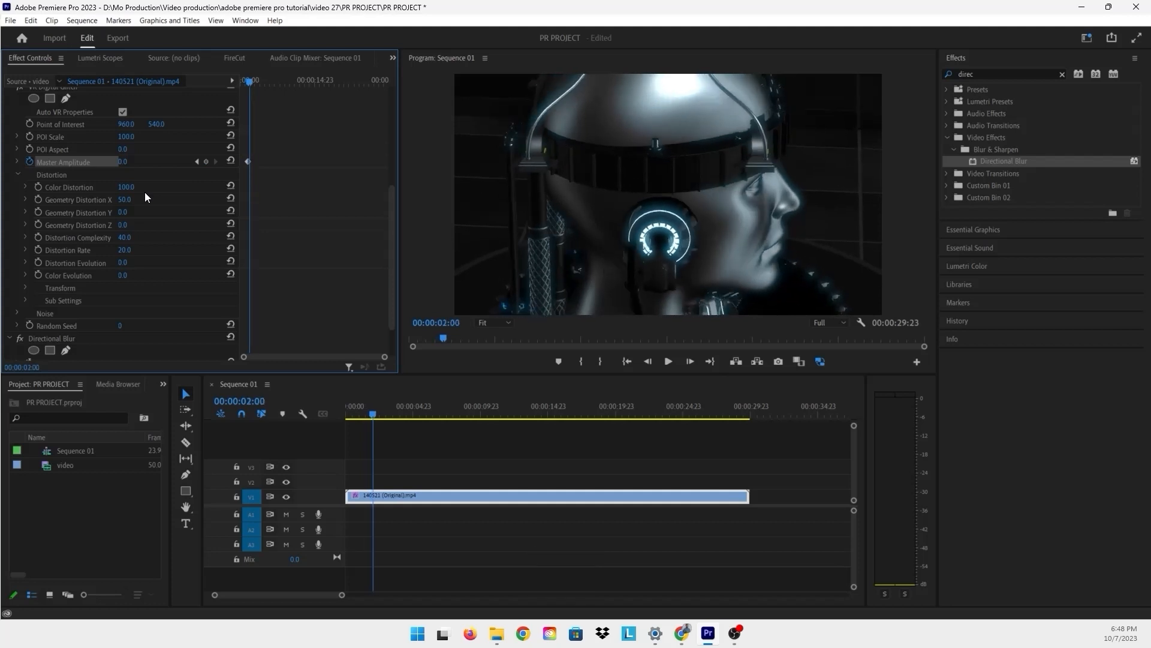
{"action": "type", "text": "100"}
{"action": "key", "text": "Return"}
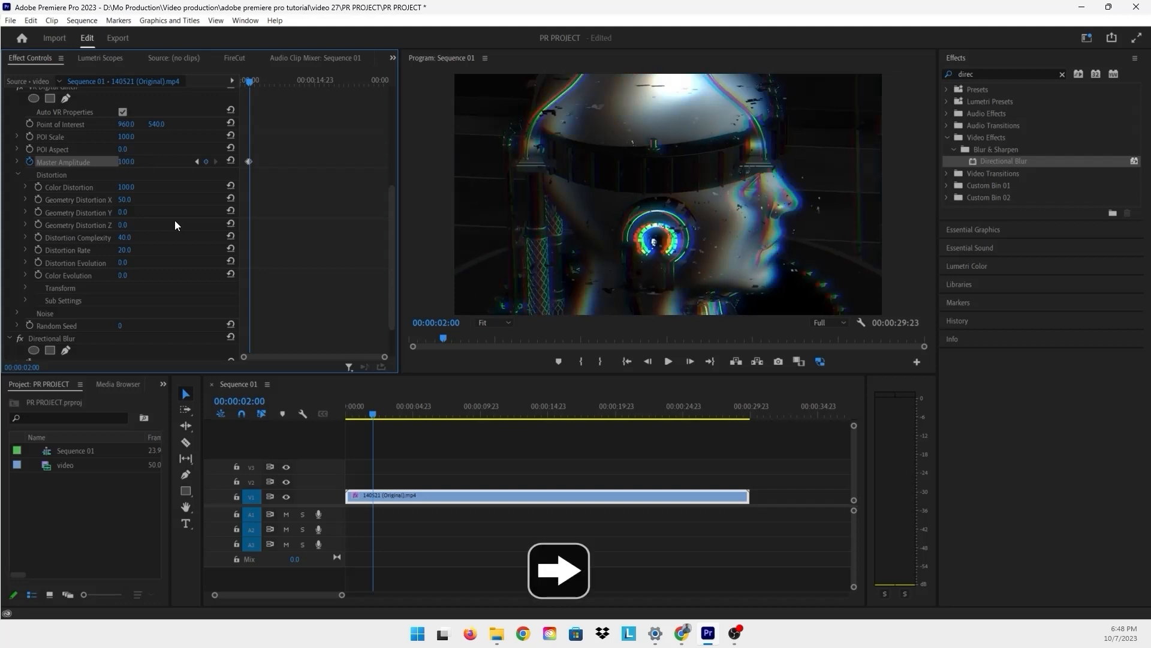
Advance five more frames to 00:00:02:05 and set a Master Amplitude keyframe of 0.
{"action": "key", "text": "Right"}
{"action": "key", "text": "Right"}
{"action": "key", "text": "Right"}
{"action": "key", "text": "Right"}
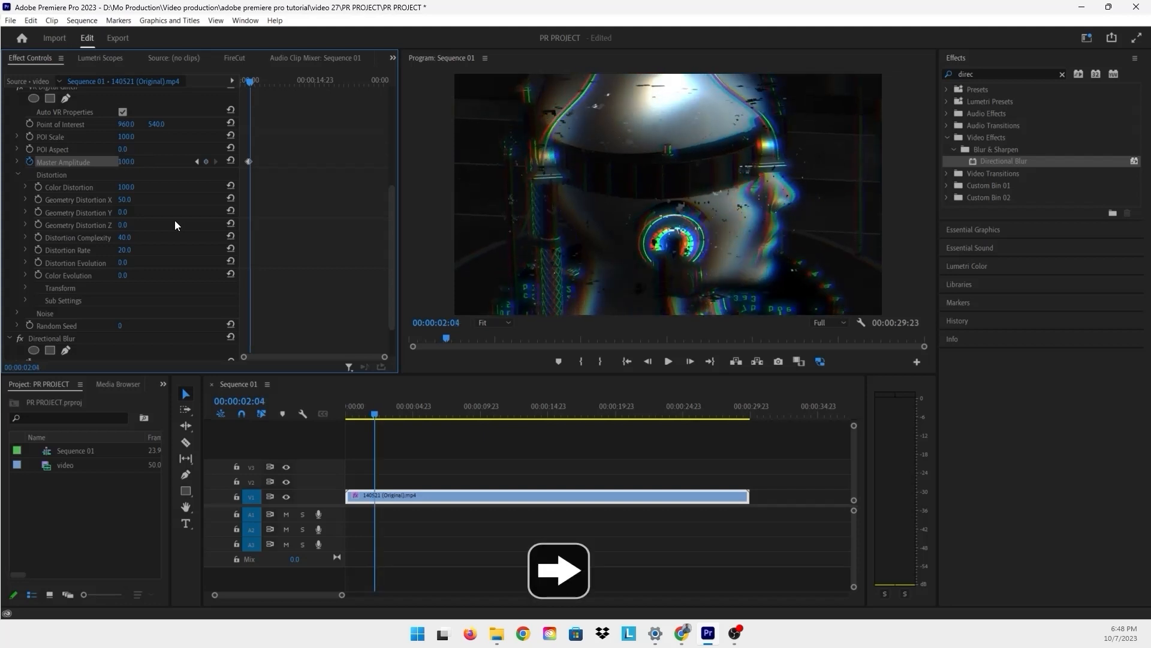
{"action": "key", "text": "Right"}
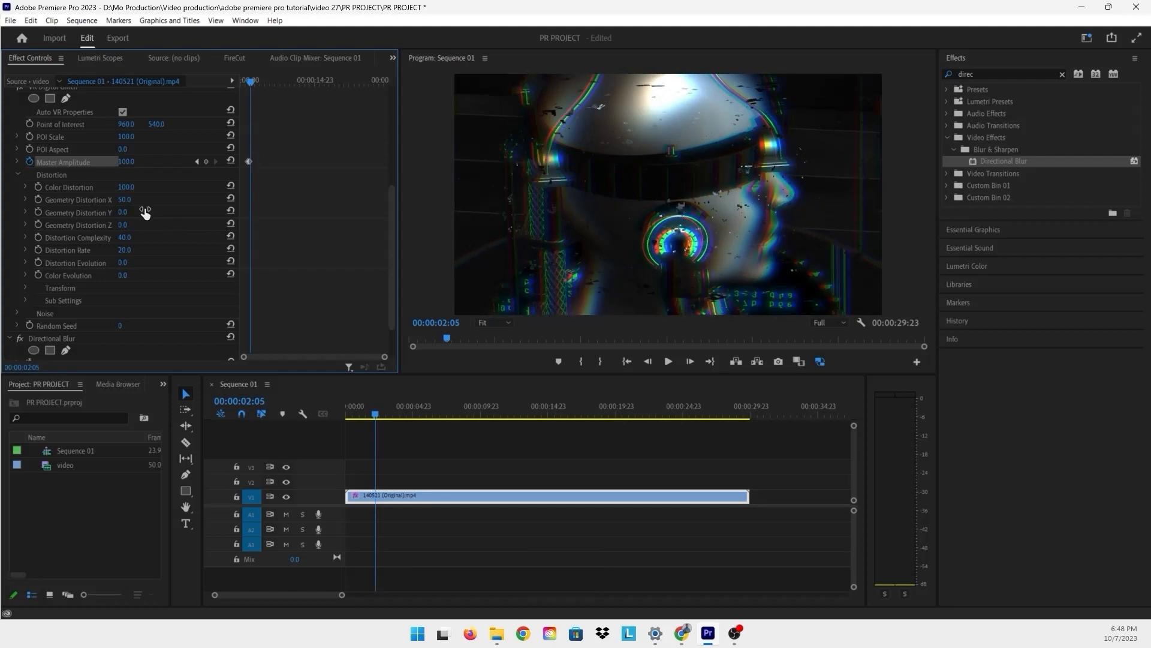
{"action": "left_click", "coordinate": [126, 161]}
{"action": "type", "text": "0"}
{"action": "key", "text": "Return"}
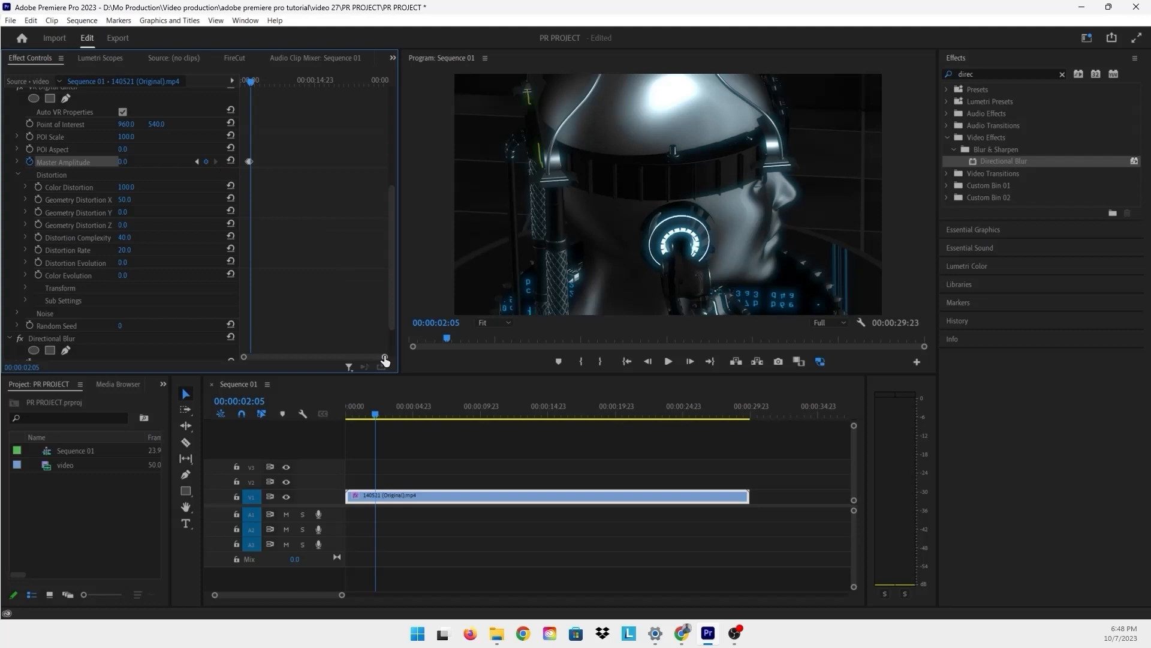
Return to the first Master Amplitude keyframe at 00:00:01:19 and turn on keyframing for Directional Blur's Blur Length.
{"action": "left_click_drag", "start_coordinate": [385, 358], "coordinate": [334, 359]}
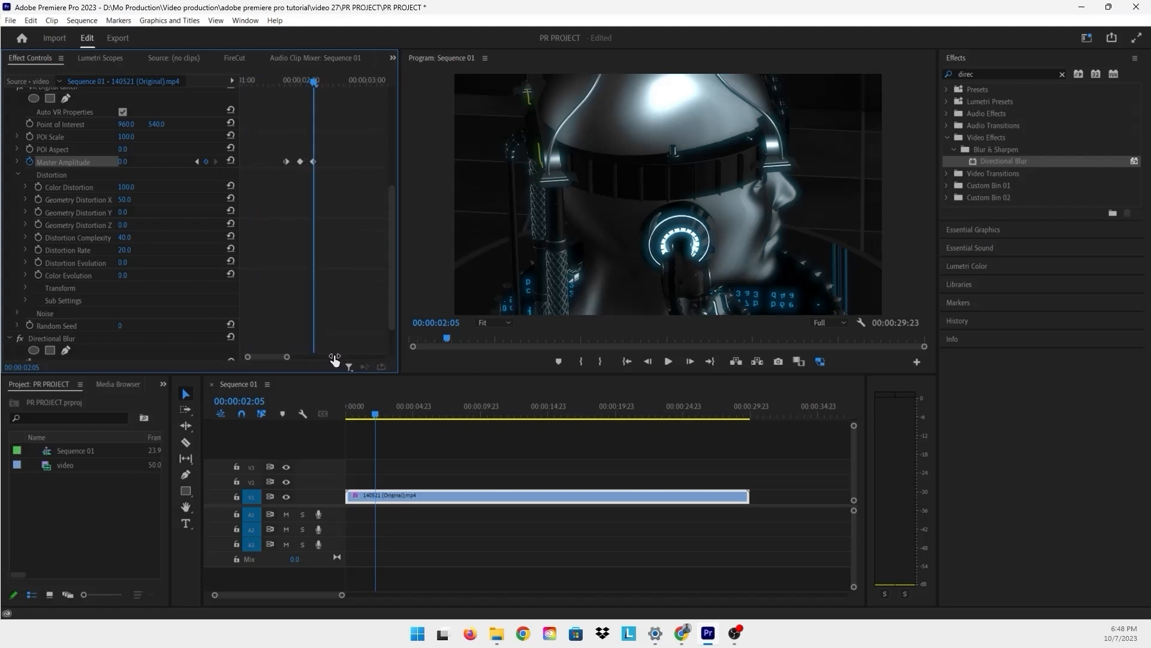
{"action": "left_click", "coordinate": [197, 161]}
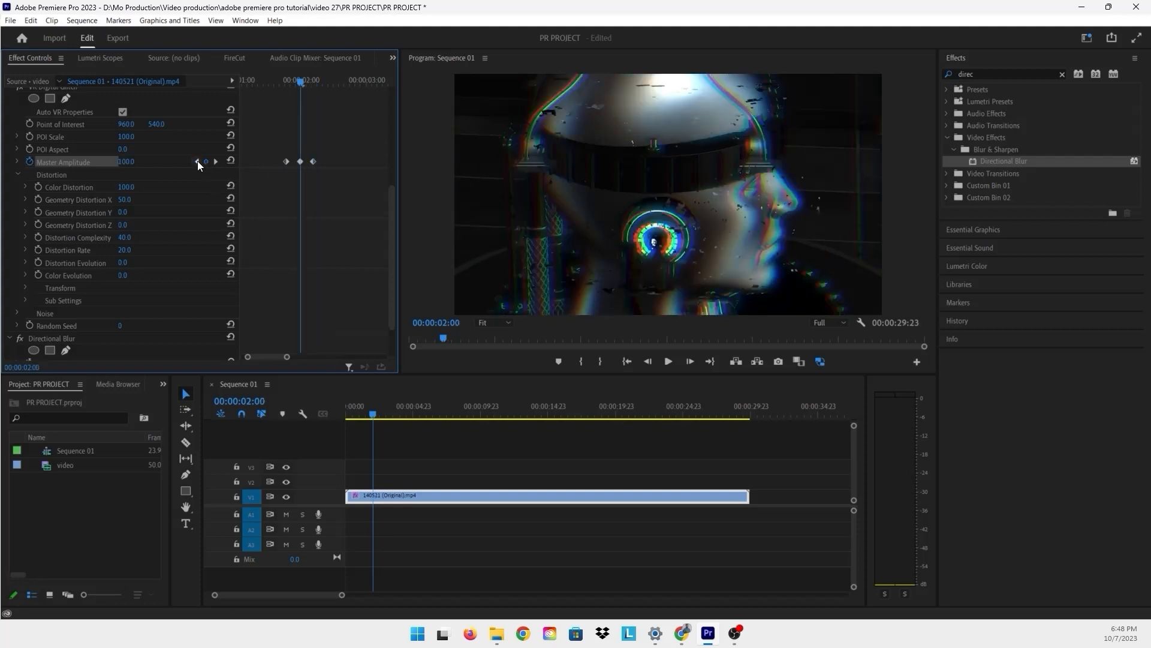
{"action": "left_click", "coordinate": [196, 161]}
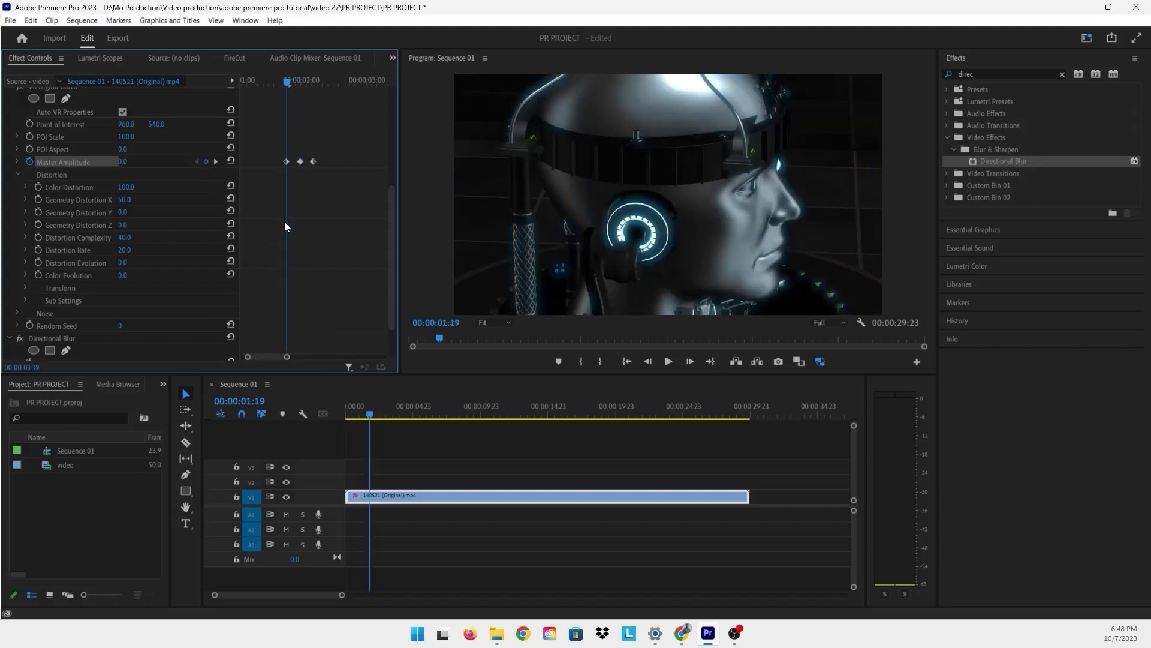
{"action": "scroll", "coordinate": [284, 222], "scroll_direction": "down", "scroll_amount": 2}
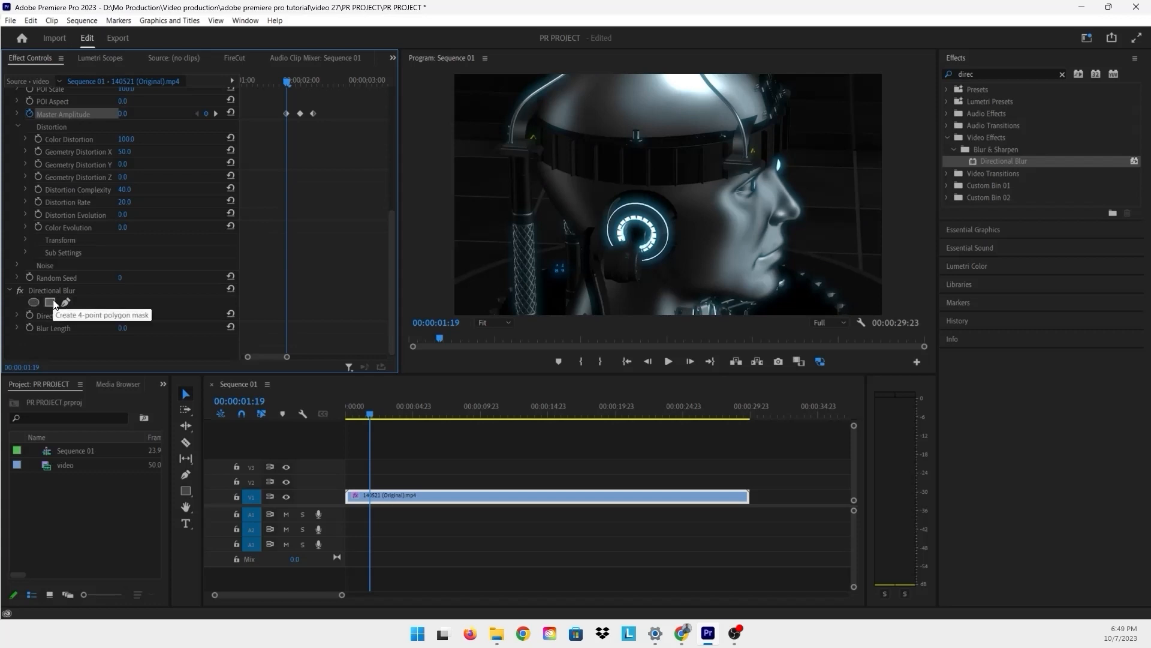
{"action": "left_click", "coordinate": [30, 328]}
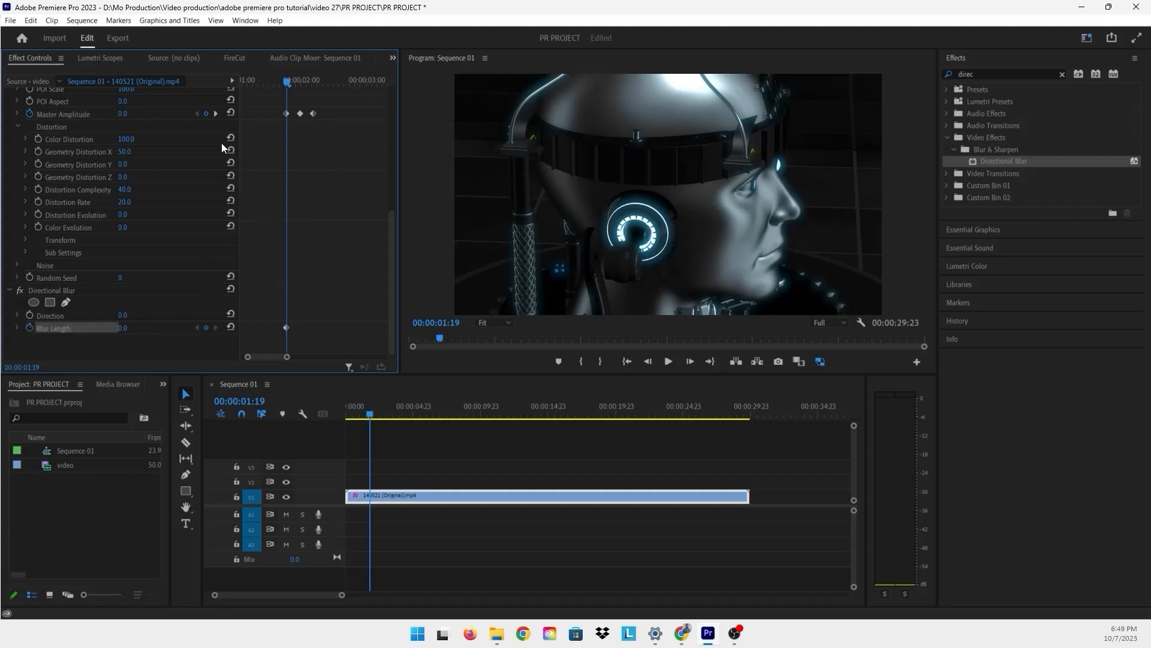
At the middle Master Amplitude keyframe, 00:00:02:00, set Directional Blur's Blur Length to 20.
{"action": "left_click", "coordinate": [215, 114]}
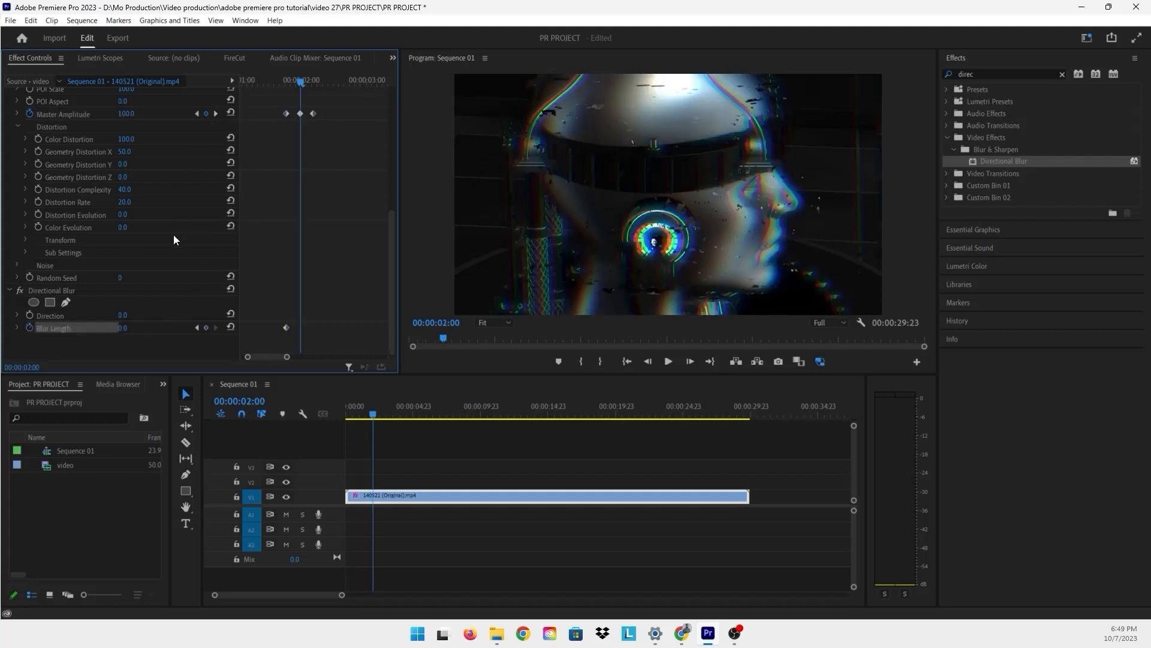
{"action": "left_click", "coordinate": [123, 328]}
{"action": "type", "text": "20"}
{"action": "key", "text": "Return"}
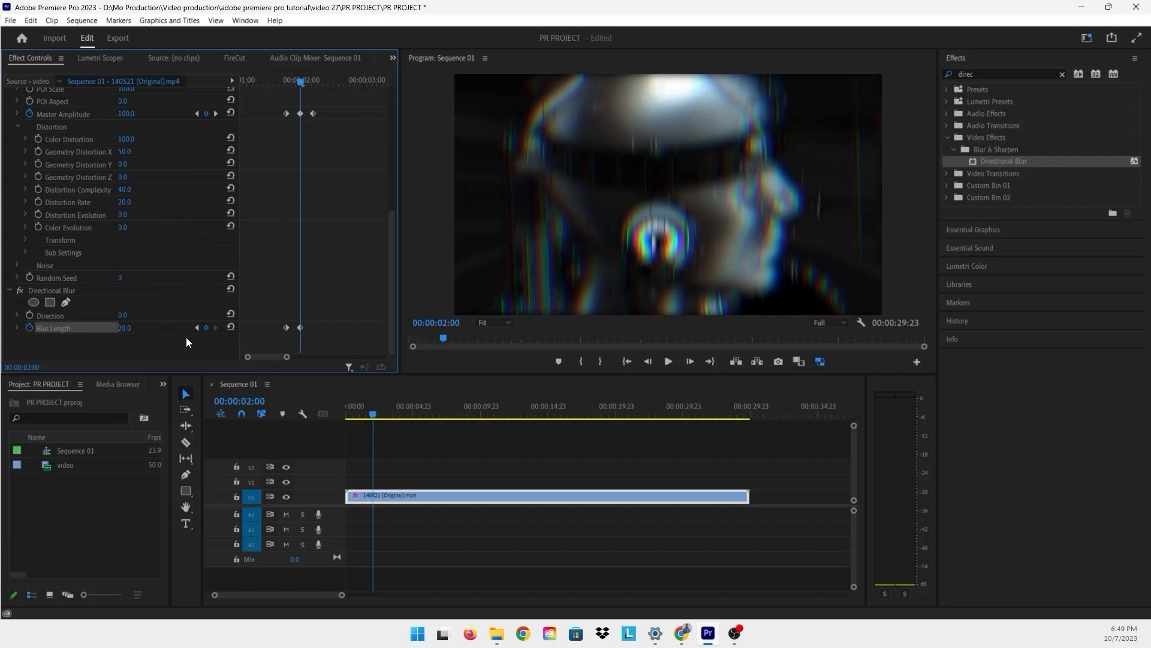
At the last Master Amplitude keyframe, 00:00:02:05, set Blur Length to 0 and play the sequence.
{"action": "left_click", "coordinate": [215, 113]}
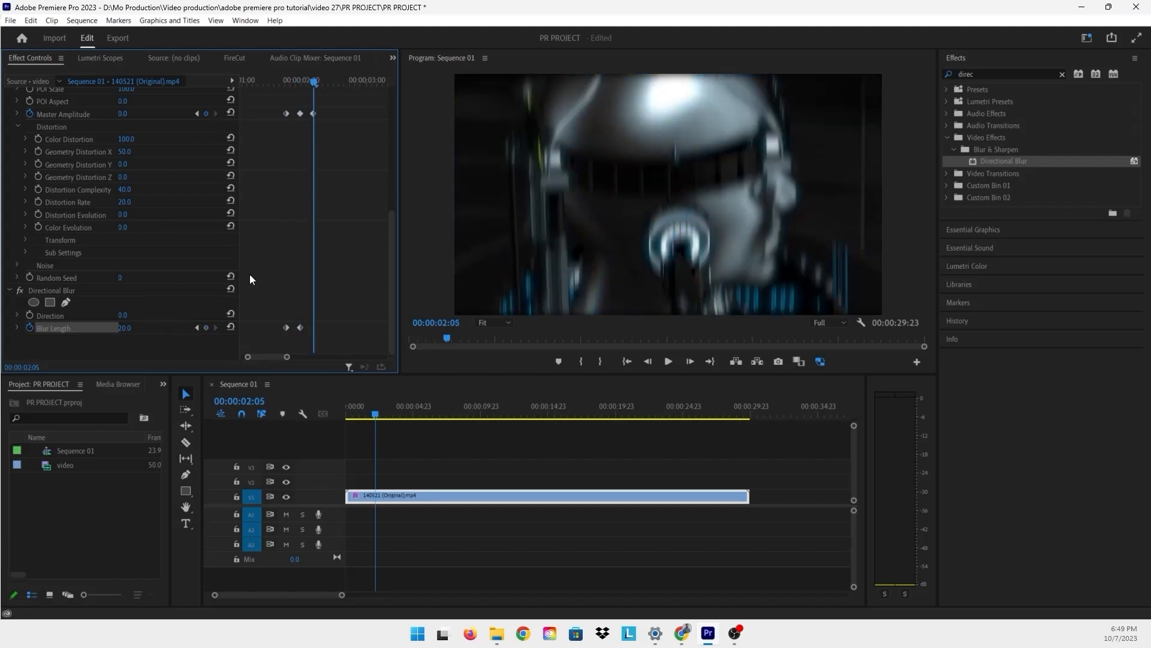
{"action": "left_click", "coordinate": [126, 329]}
{"action": "type", "text": "0"}
{"action": "key", "text": "Return"}
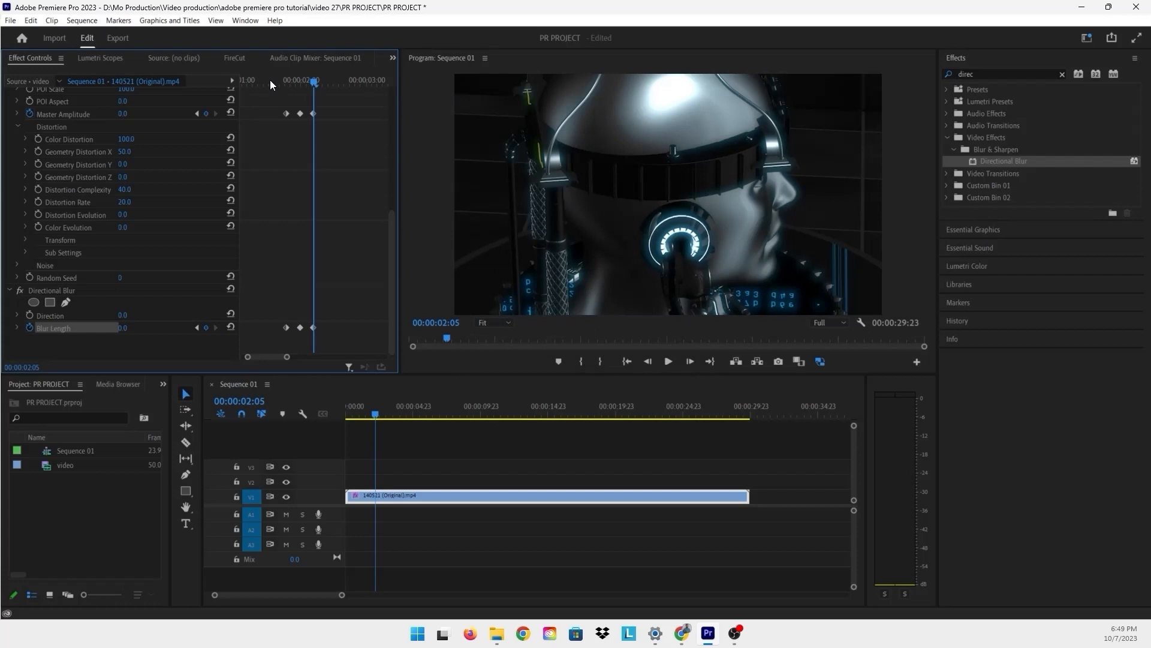
{"action": "key", "text": "space"}
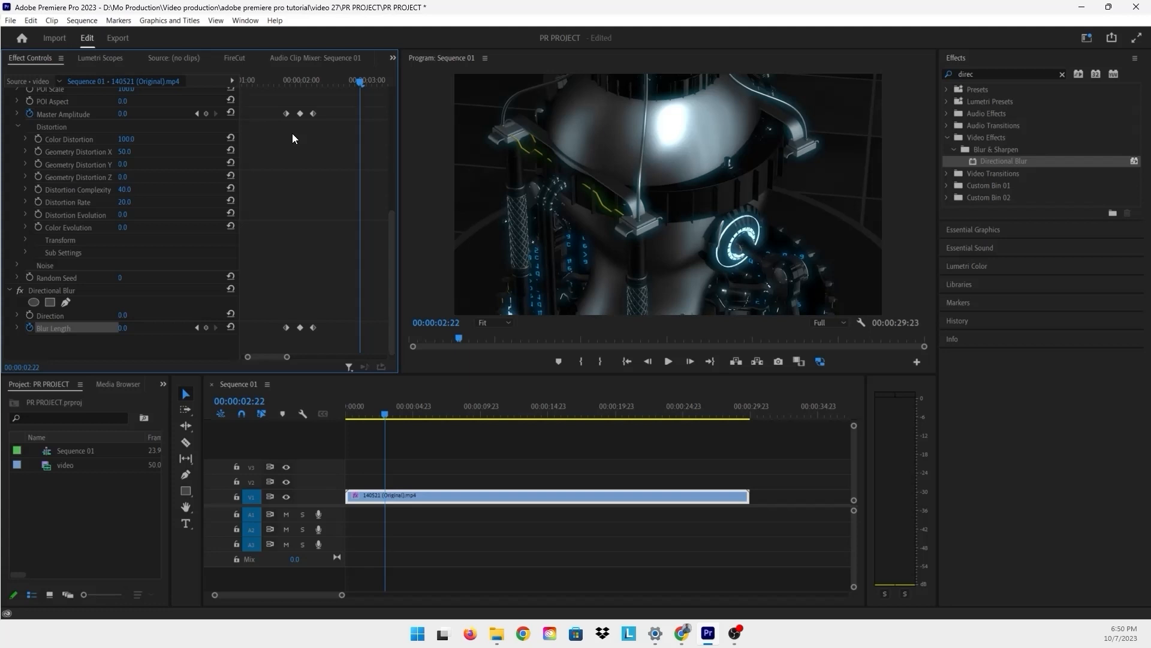
Set the clip's Motion Scale to 115.
{"action": "scroll", "coordinate": [287, 148], "scroll_direction": "up", "scroll_amount": 5}
{"action": "scroll", "coordinate": [286, 154], "scroll_direction": "up", "scroll_amount": 3}
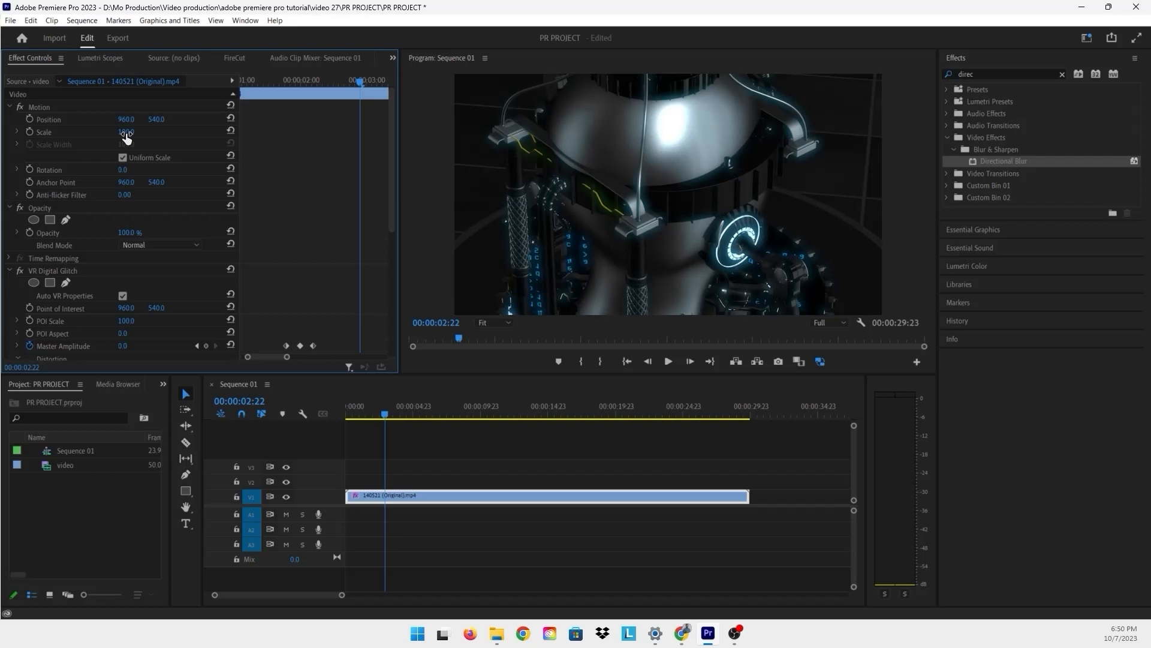
{"action": "left_click", "coordinate": [126, 132]}
{"action": "type", "text": "120"}
{"action": "key", "text": "Return"}
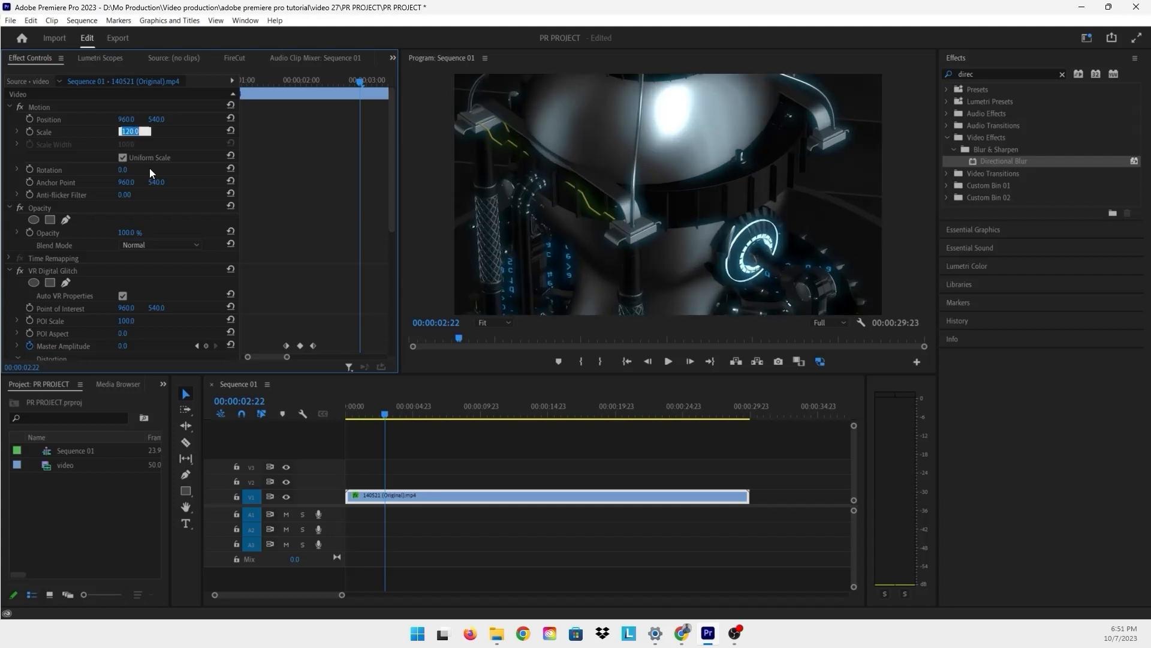
{"action": "type", "text": "115"}
{"action": "left_click", "coordinate": [150, 174]}
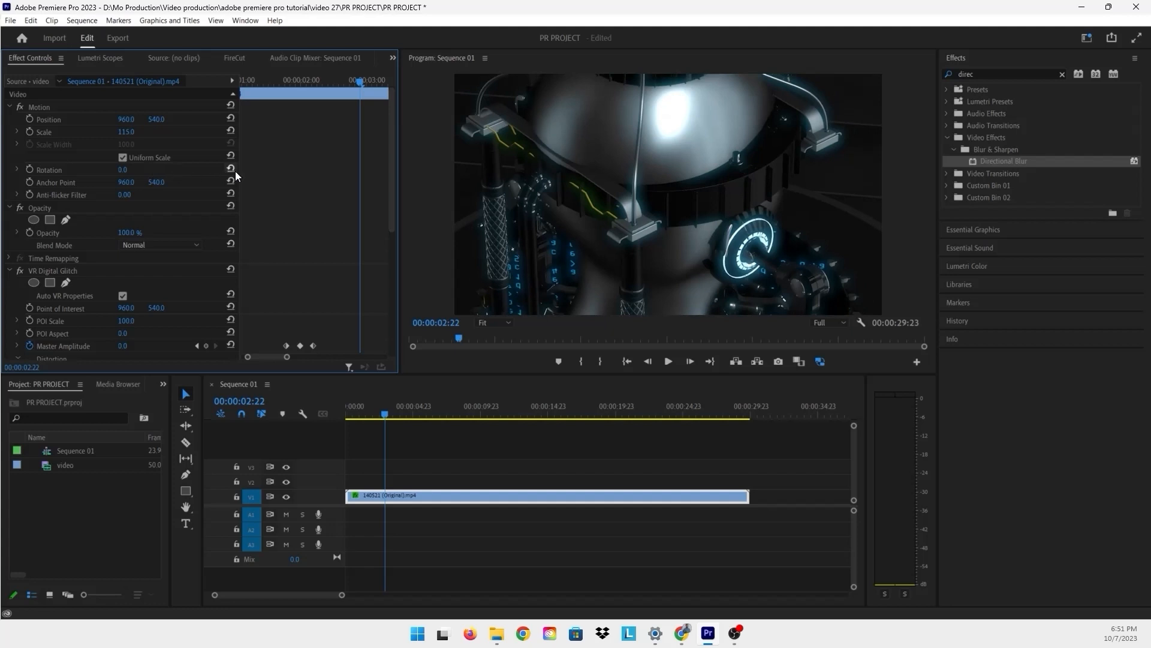
Return to the first Master Amplitude keyframe at 00:00:01:19 and turn on keyframing for the clip's Position.
{"action": "scroll", "coordinate": [318, 219], "scroll_direction": "down", "scroll_amount": 2}
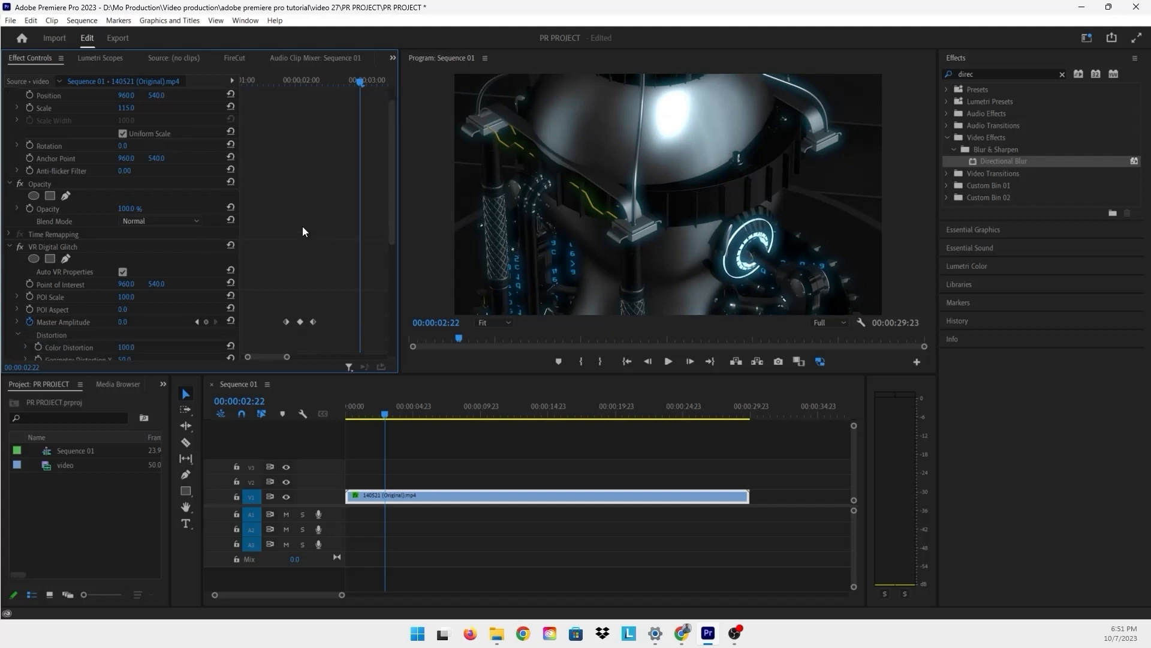
{"action": "left_click_drag", "start_coordinate": [304, 76], "coordinate": [295, 99]}
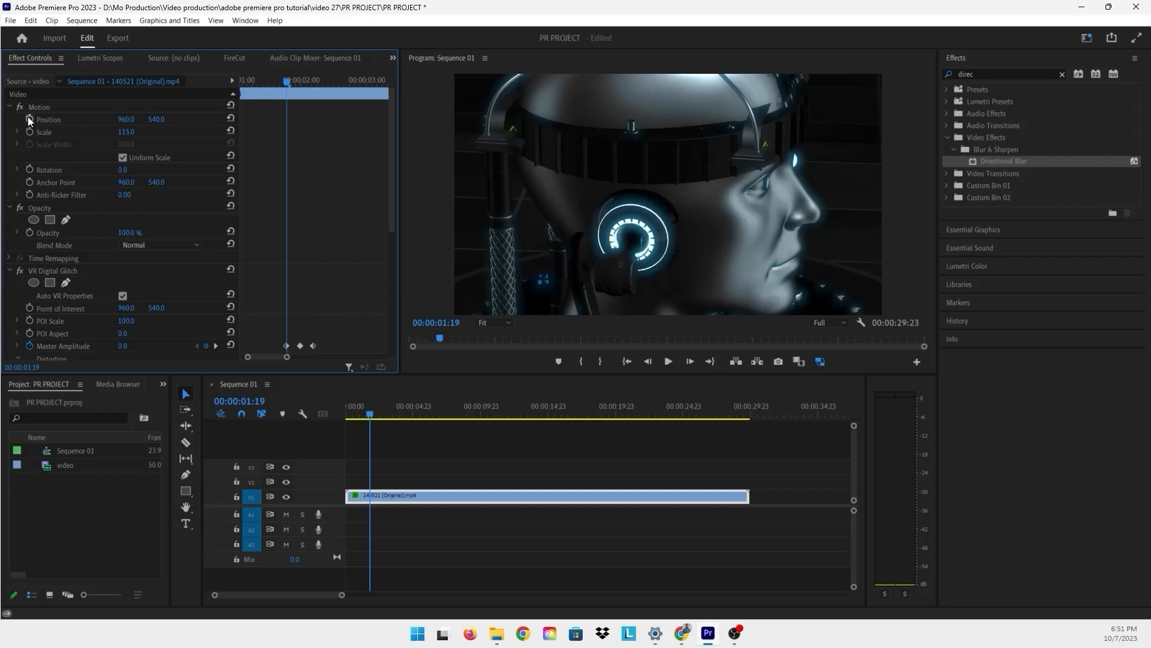
{"action": "left_click", "coordinate": [29, 120]}
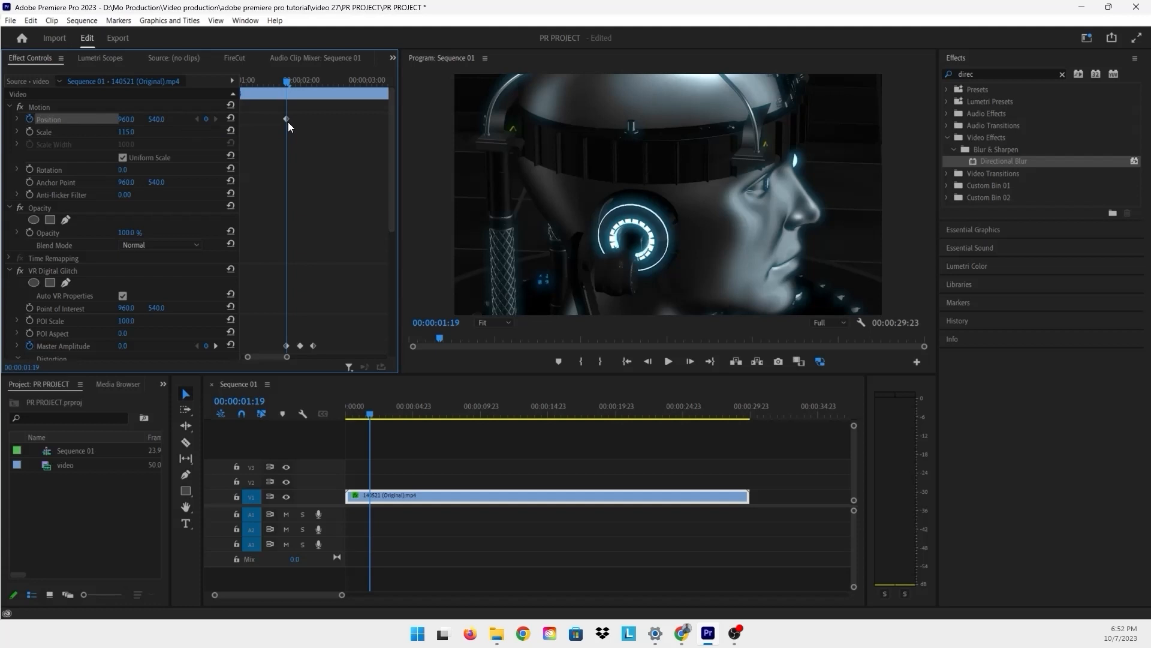
Advance one frame to 00:00:01:20 and set the clip's Position to 1103, 460.
{"action": "key", "text": "Right"}
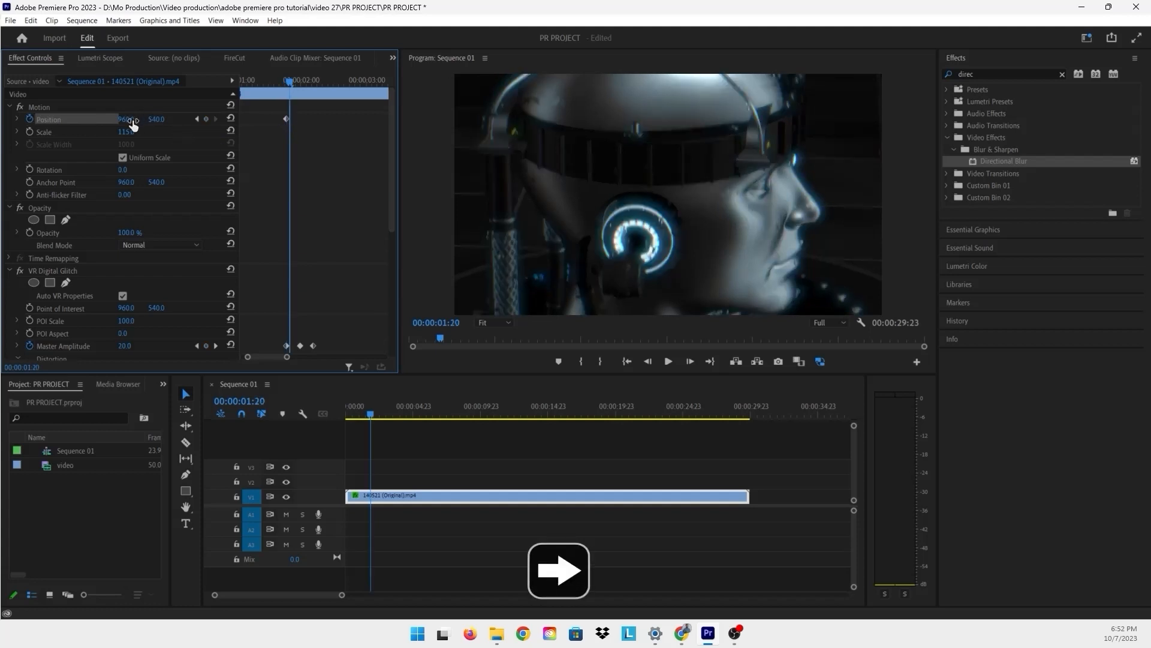
{"action": "left_click_drag", "start_coordinate": [134, 123], "coordinate": [239, 123]}
{"action": "left_click_drag", "start_coordinate": [155, 118], "coordinate": [108, 118]}
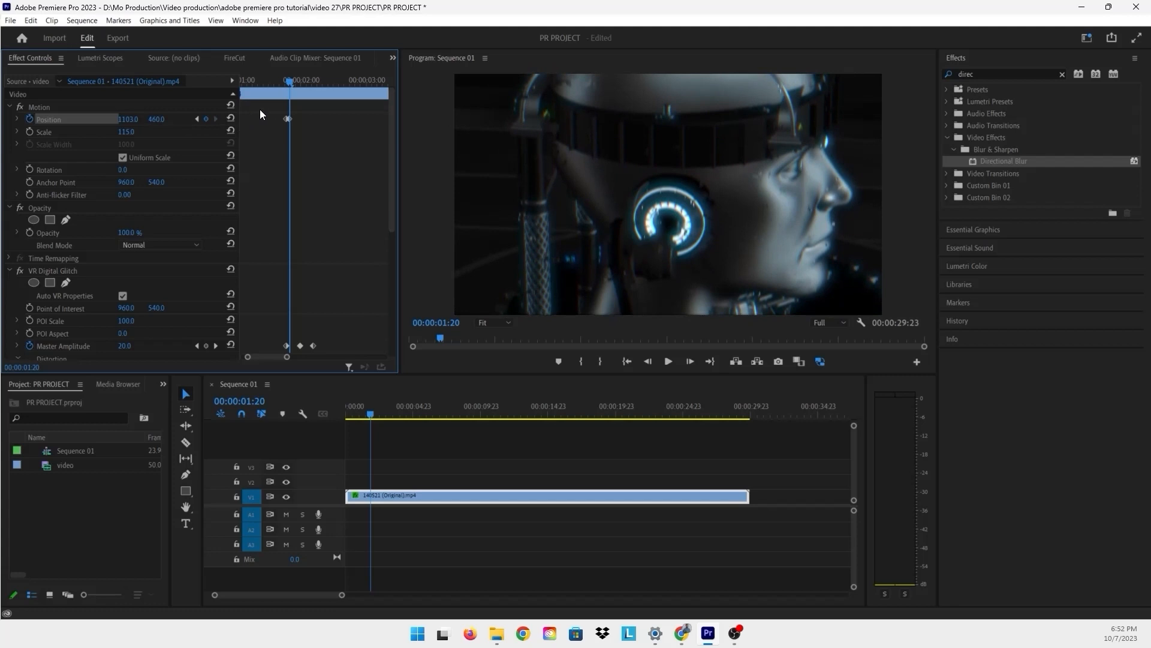
Reset Position to 960, 540 at 00:00:01:21, and set it to 815, 631 one frame further at 00:00:01:22.
{"action": "key", "text": "Right"}
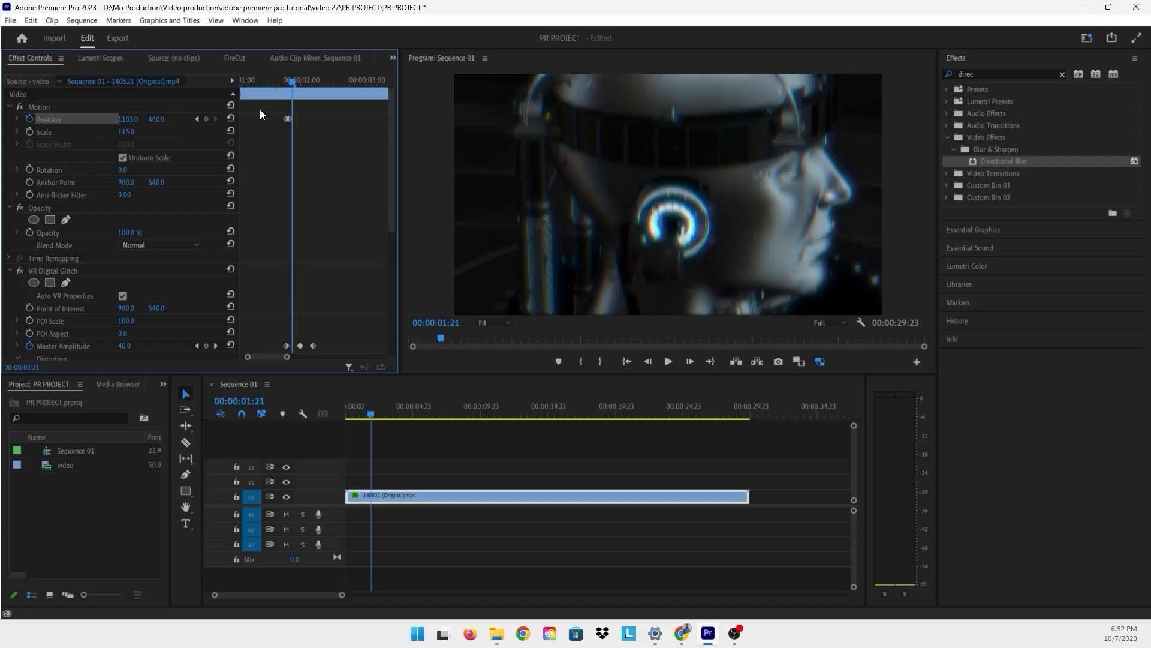
{"action": "left_click", "coordinate": [231, 119]}
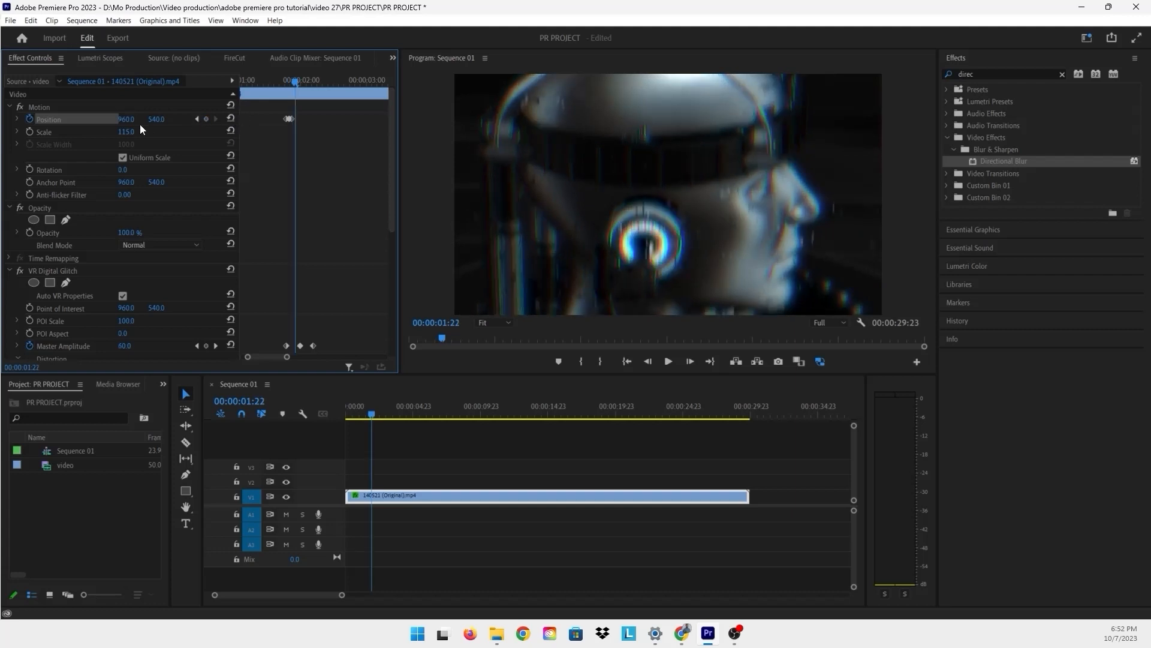
{"action": "key", "text": "Right"}
{"action": "left_click_drag", "start_coordinate": [126, 119], "coordinate": [234, 168]}
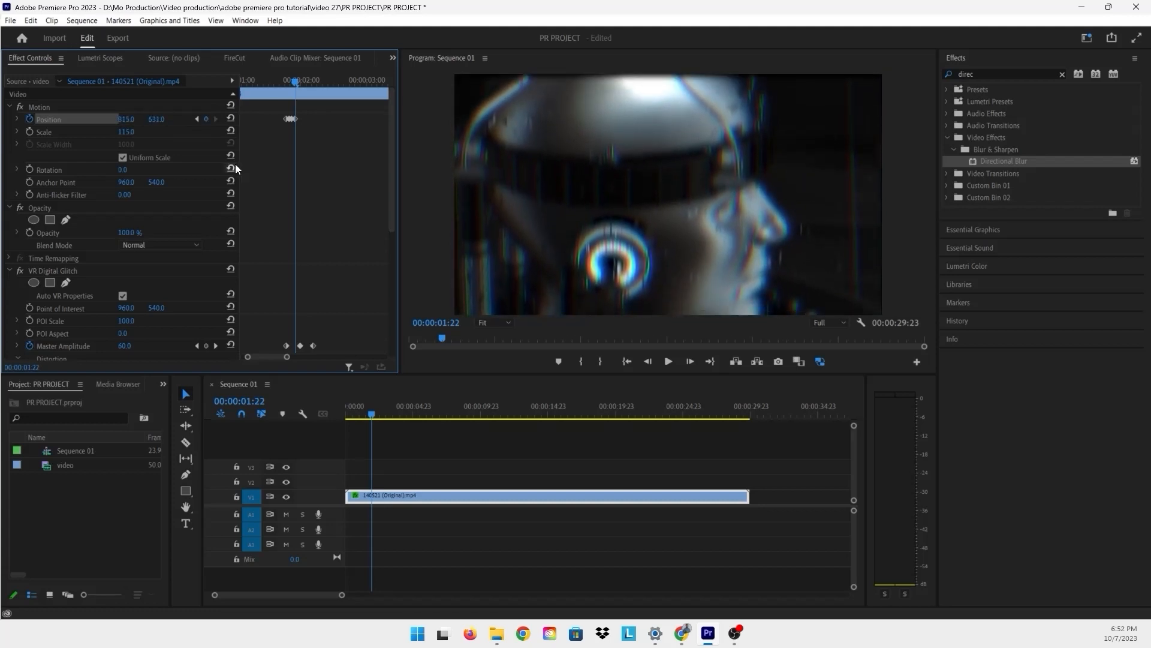
Reset Position to 960, 540 at 00:00:01:23, and set it to 1097, 638 at 00:00:02:00.
{"action": "key", "text": "Right"}
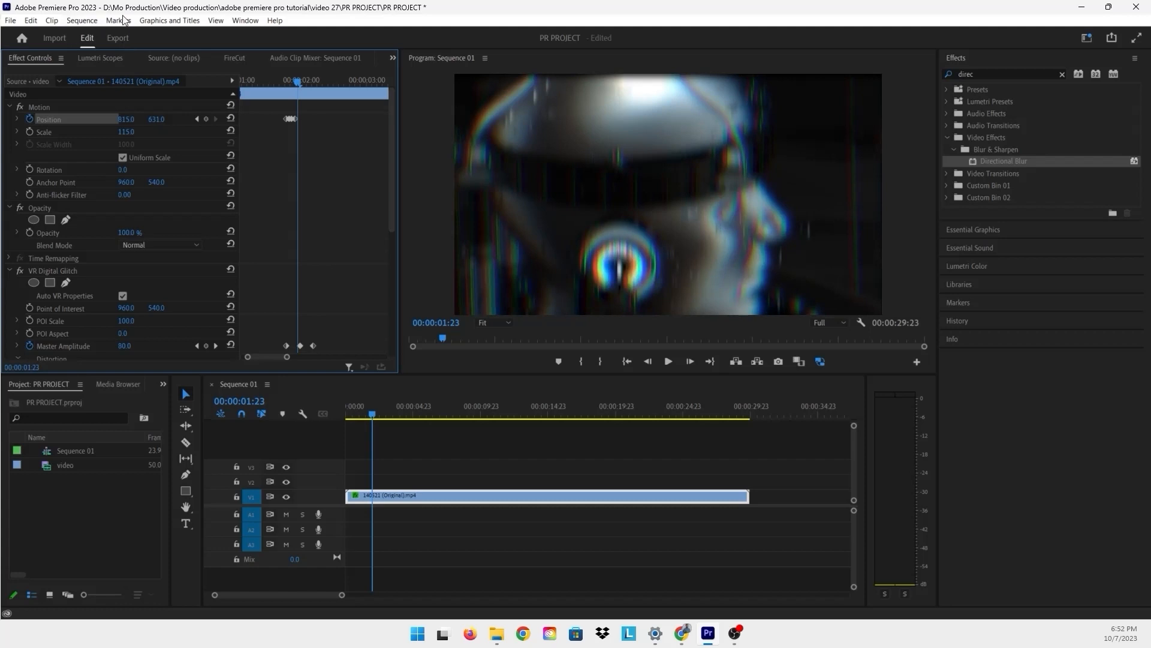
{"action": "left_click", "coordinate": [233, 119]}
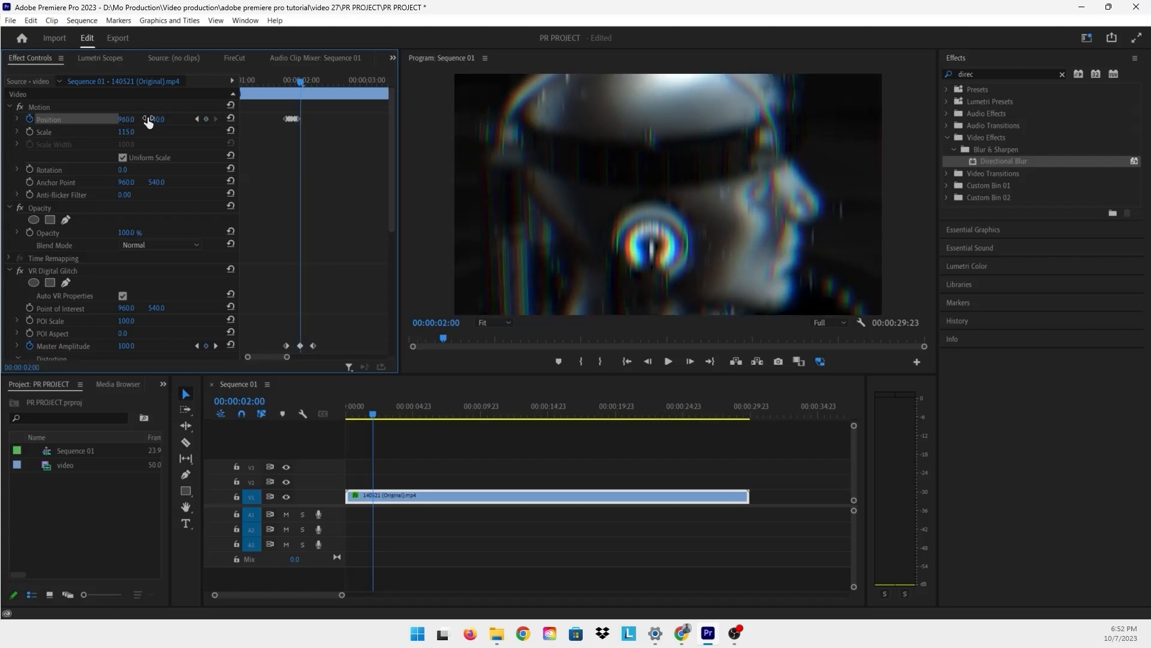
{"action": "key", "text": "Right"}
{"action": "left_click_drag", "start_coordinate": [128, 119], "coordinate": [239, 150]}
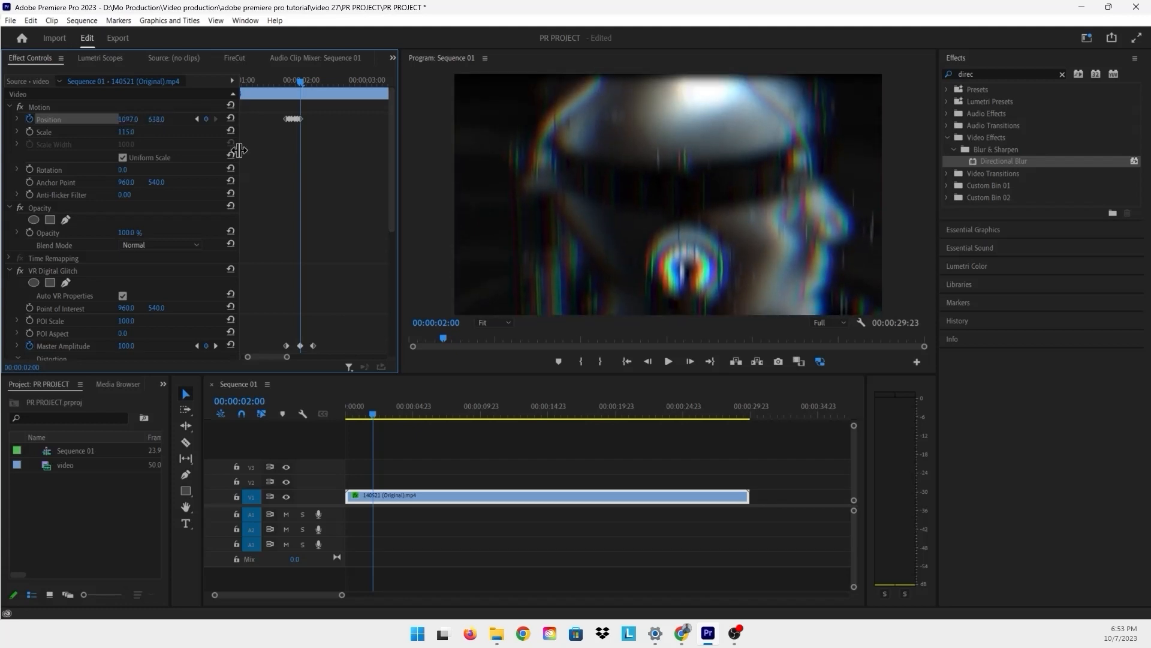
Reset Position to 960, 540 at 00:00:02:01, and set it to 816, 448 at 00:00:02:02.
{"action": "key", "text": "Right"}
{"action": "left_click", "coordinate": [231, 119]}
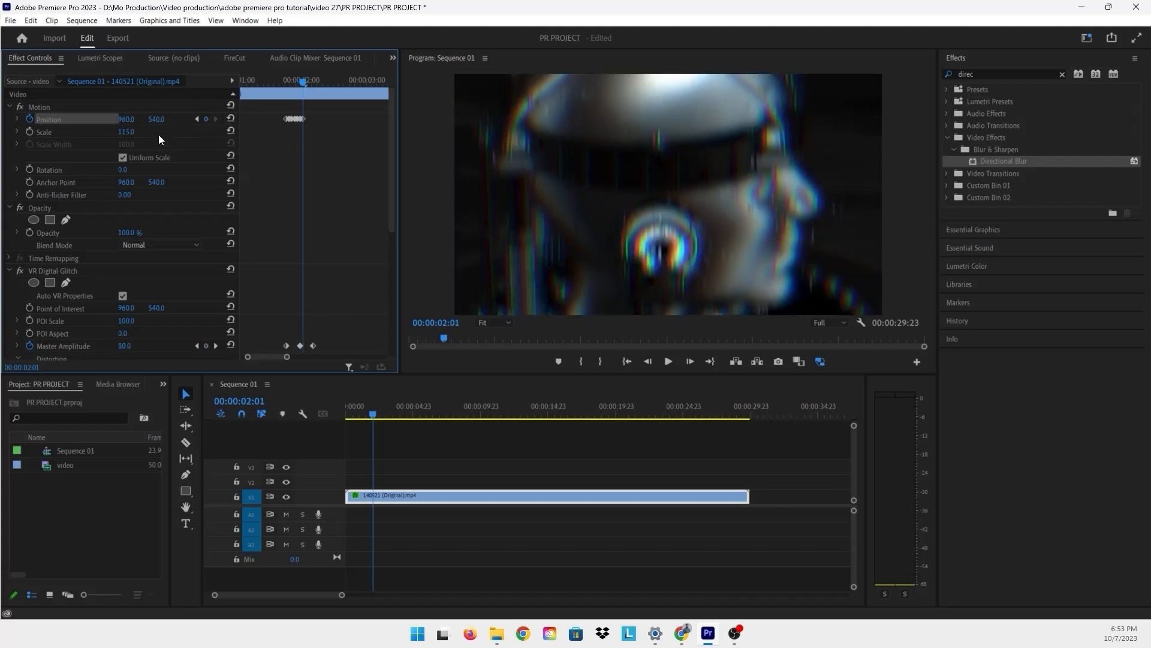
{"action": "key", "text": "Right"}
{"action": "left_click_drag", "start_coordinate": [126, 119], "coordinate": [101, 119]}
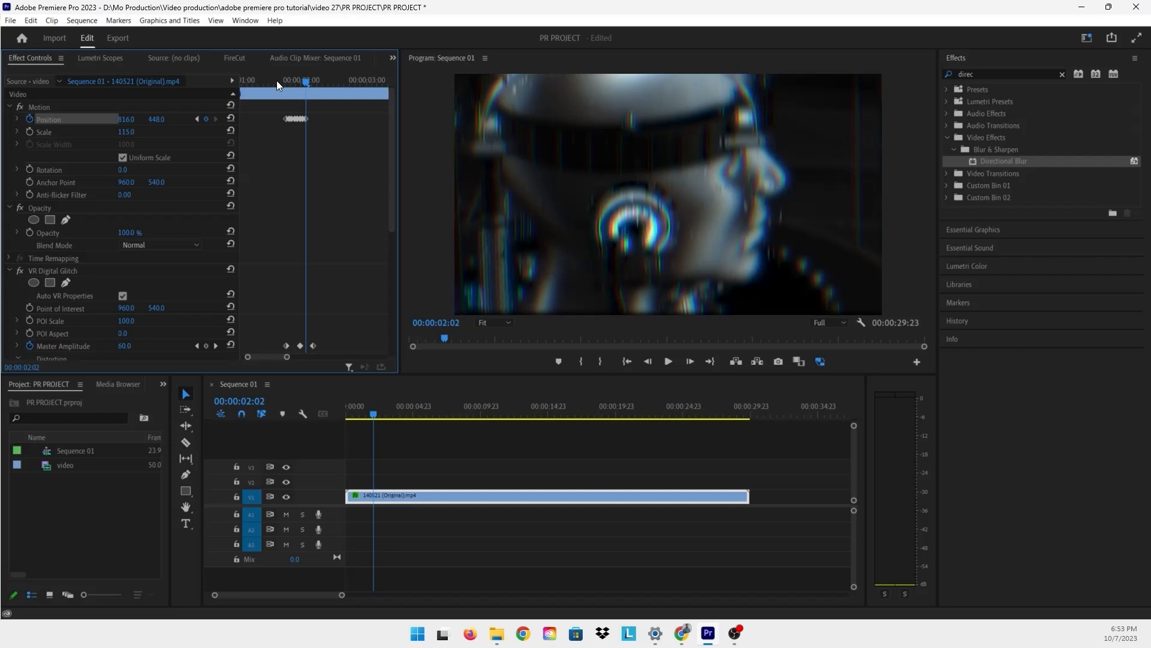
Play the sequence from just before the glitch, around 00:00:01:14, to preview the position shake.
{"action": "key", "text": "space"}
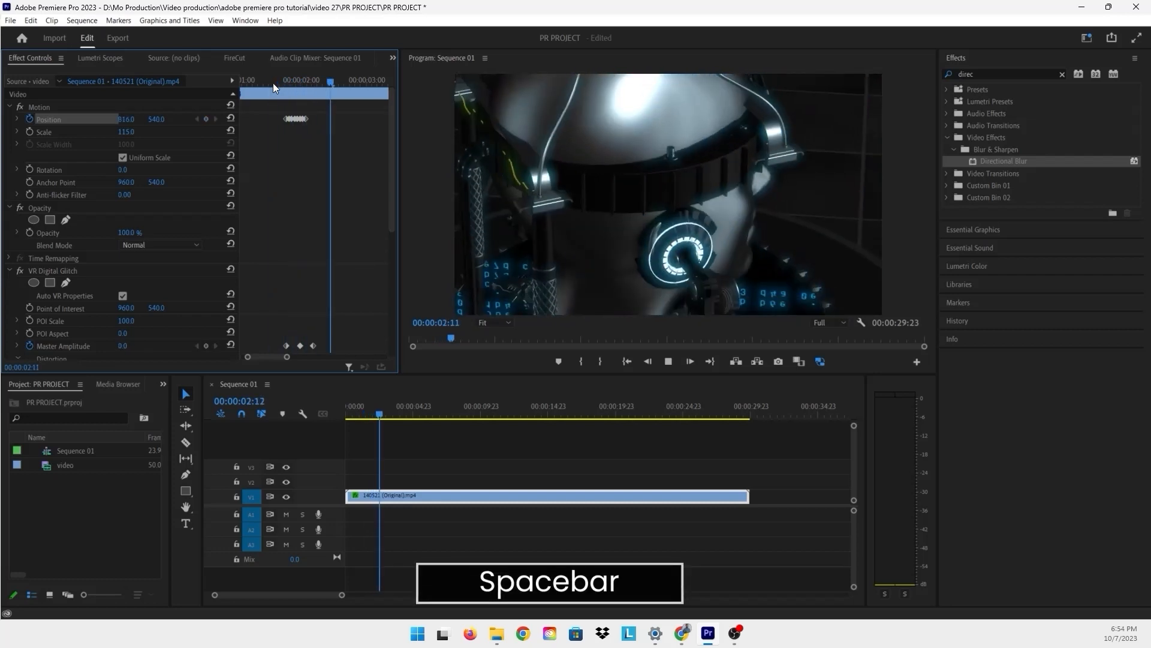
{"action": "key", "text": "space"}
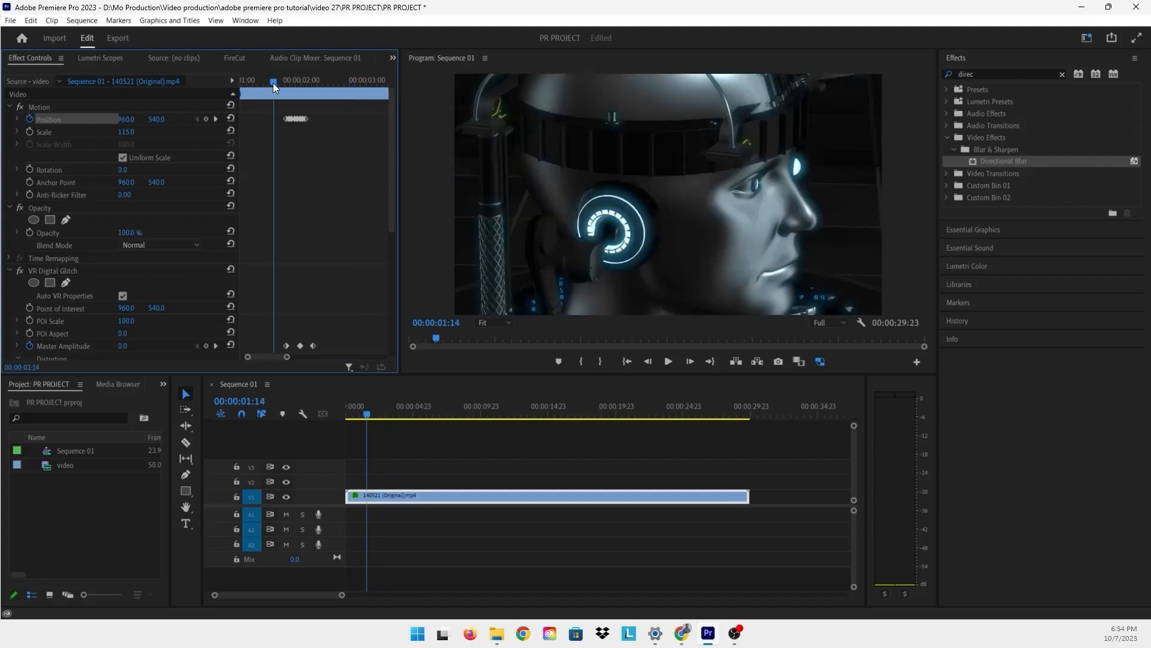
{"action": "key", "text": "space"}
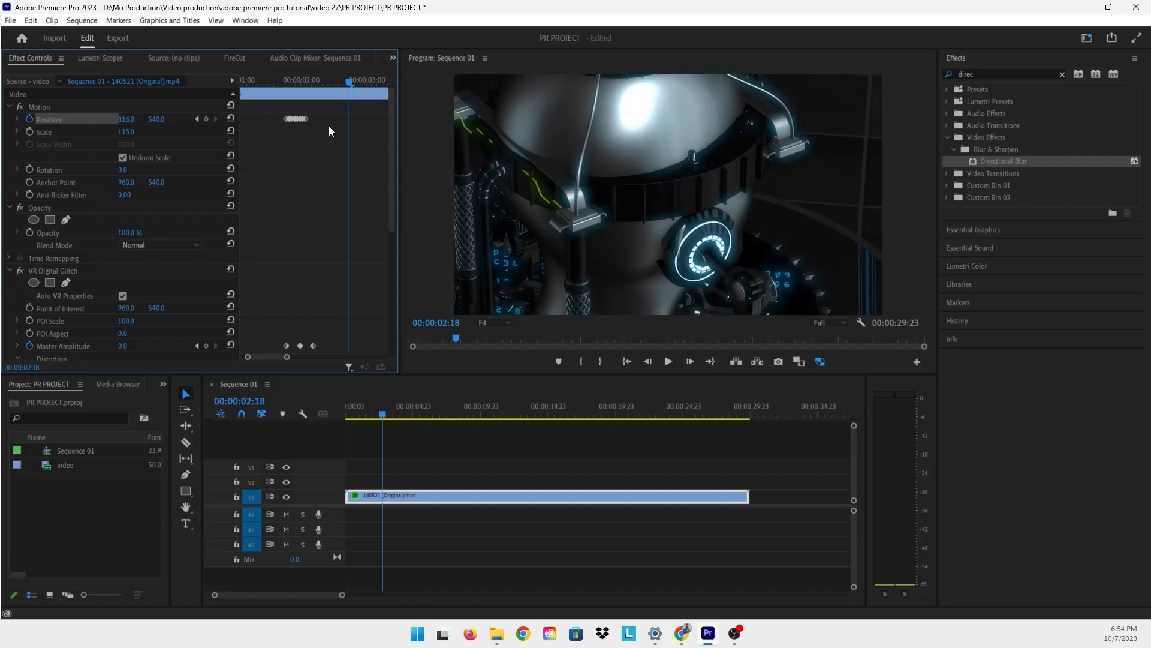
Select all the Position, Master Amplitude and Blur Length keyframes of the glitch and copy them.
{"action": "scroll", "coordinate": [331, 121], "scroll_direction": "down", "scroll_amount": 5}
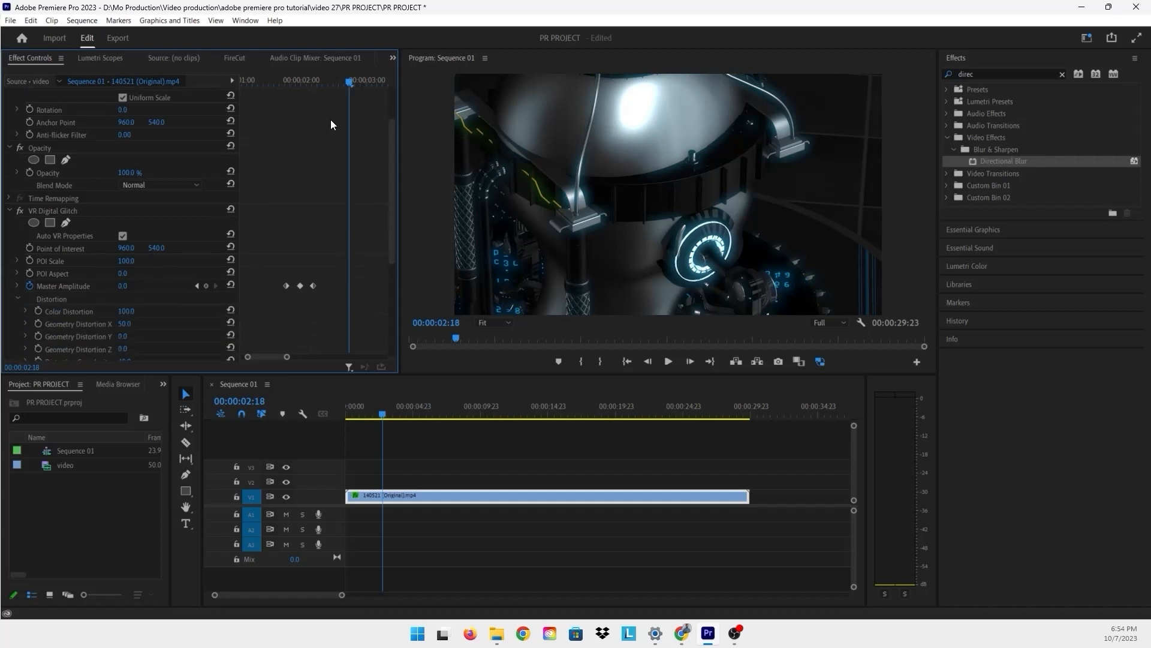
{"action": "scroll", "coordinate": [329, 148], "scroll_direction": "down", "scroll_amount": 2}
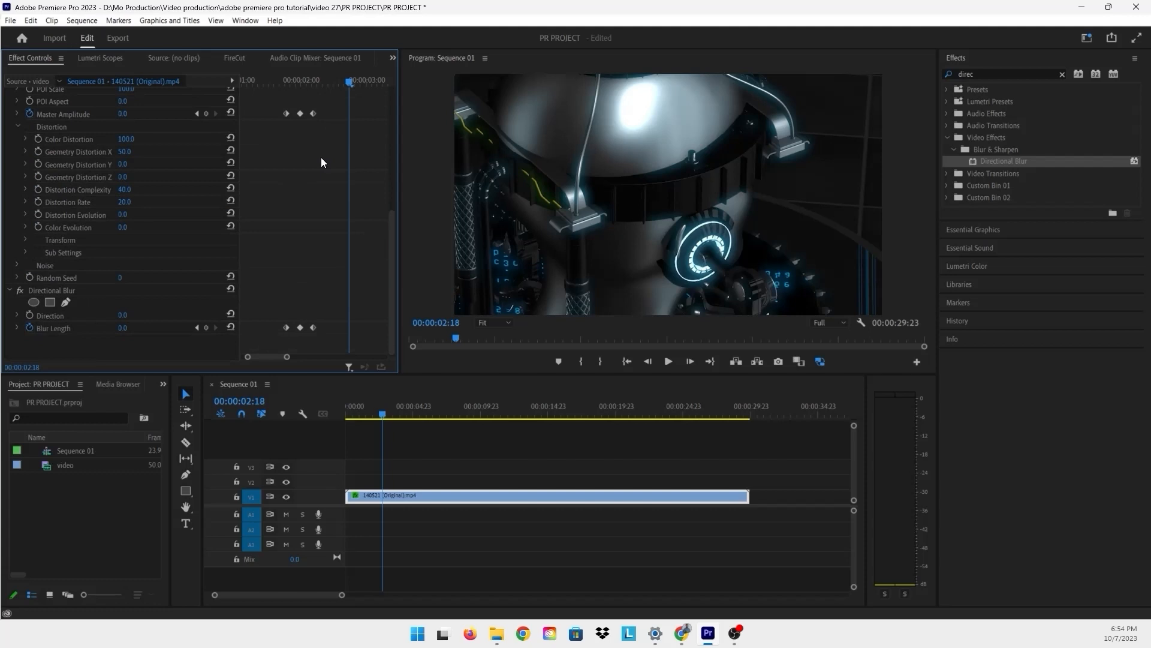
{"action": "scroll", "coordinate": [323, 156], "scroll_direction": "up", "scroll_amount": 1}
{"action": "scroll", "coordinate": [323, 159], "scroll_direction": "down", "scroll_amount": 1}
{"action": "scroll", "coordinate": [323, 159], "scroll_direction": "up", "scroll_amount": 10}
{"action": "scroll", "coordinate": [324, 157], "scroll_direction": "up", "scroll_amount": 8}
{"action": "left_click_drag", "start_coordinate": [329, 110], "coordinate": [275, 376]}
{"action": "key", "text": "ctrl+c"}
Paste the copied glitch keyframes at 00:00:04:12 on the same clip.
{"action": "left_click_drag", "start_coordinate": [388, 413], "coordinate": [407, 412]}
{"action": "left_click_drag", "start_coordinate": [299, 359], "coordinate": [313, 358]}
{"action": "key", "text": "ctrl+v"}
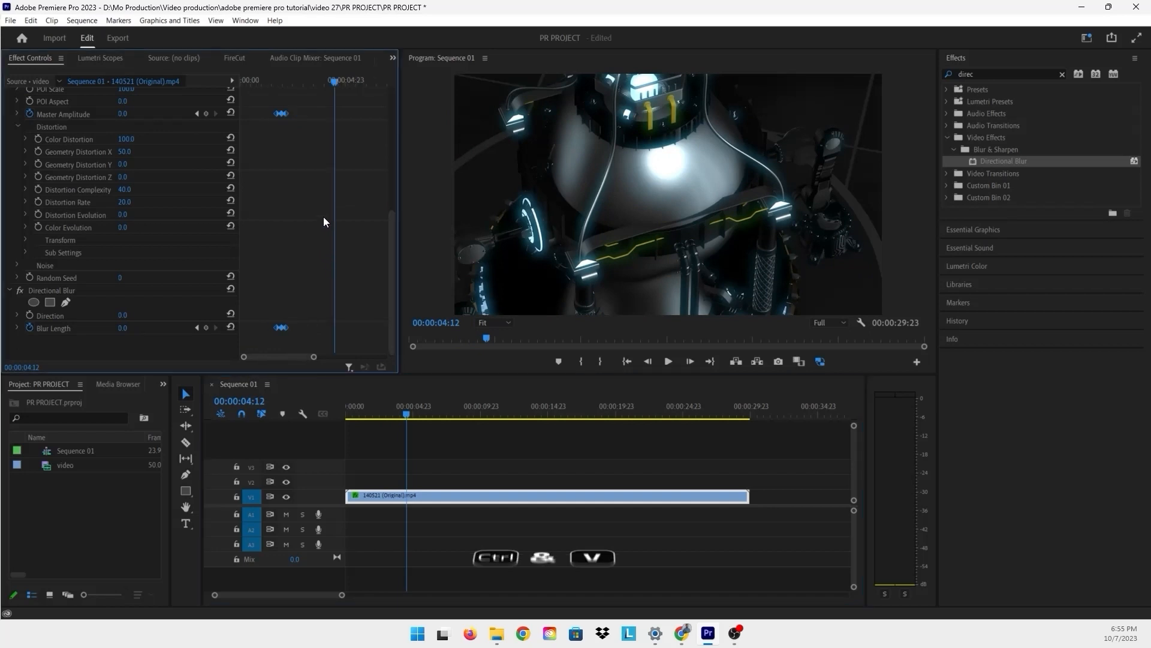
{"action": "key", "text": "ctrl+v"}
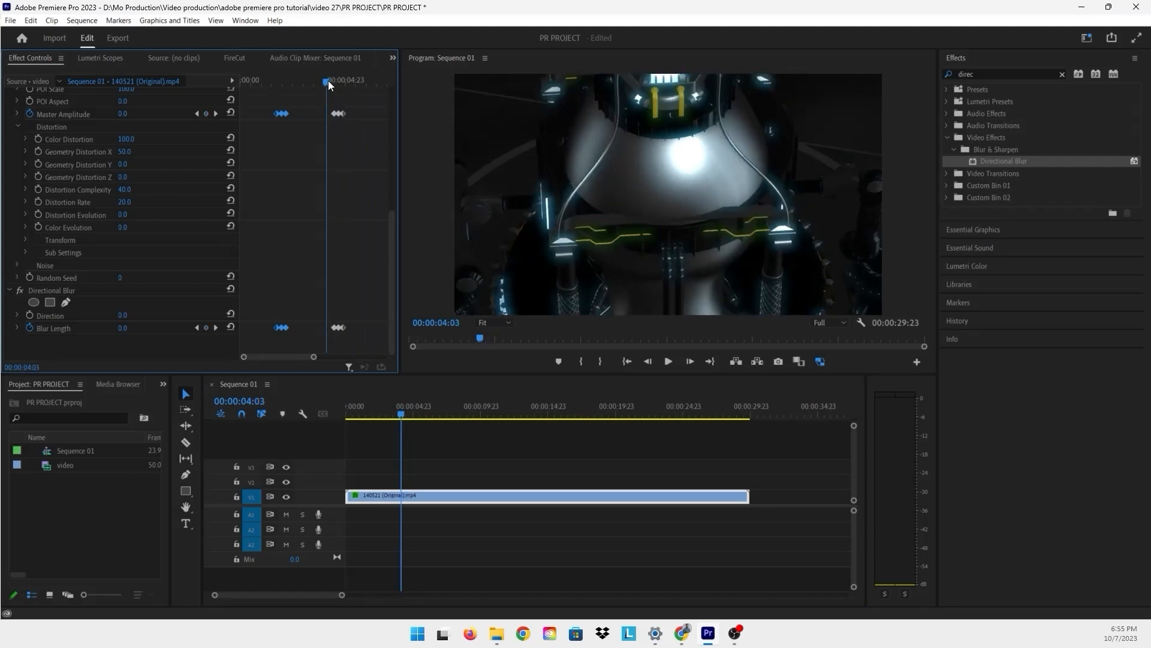
Play the sequence from 00:00:01:07 through about 00:00:06:10 to preview both glitches.
{"action": "left_click_drag", "start_coordinate": [329, 81], "coordinate": [362, 84]}
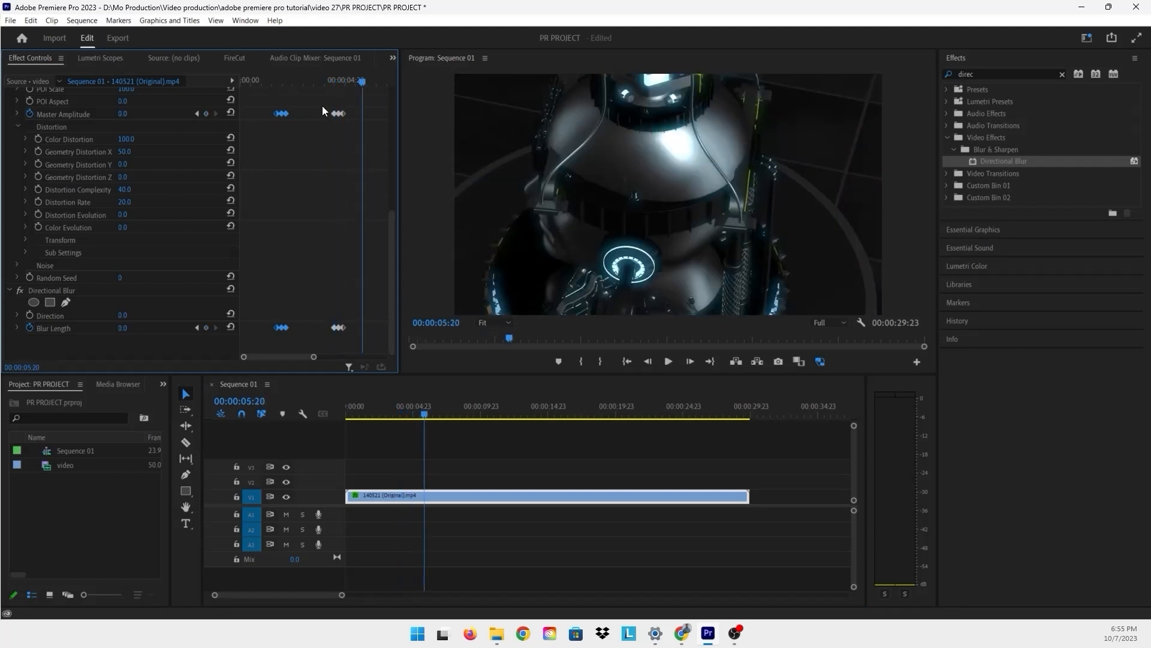
{"action": "left_click", "coordinate": [269, 80]}
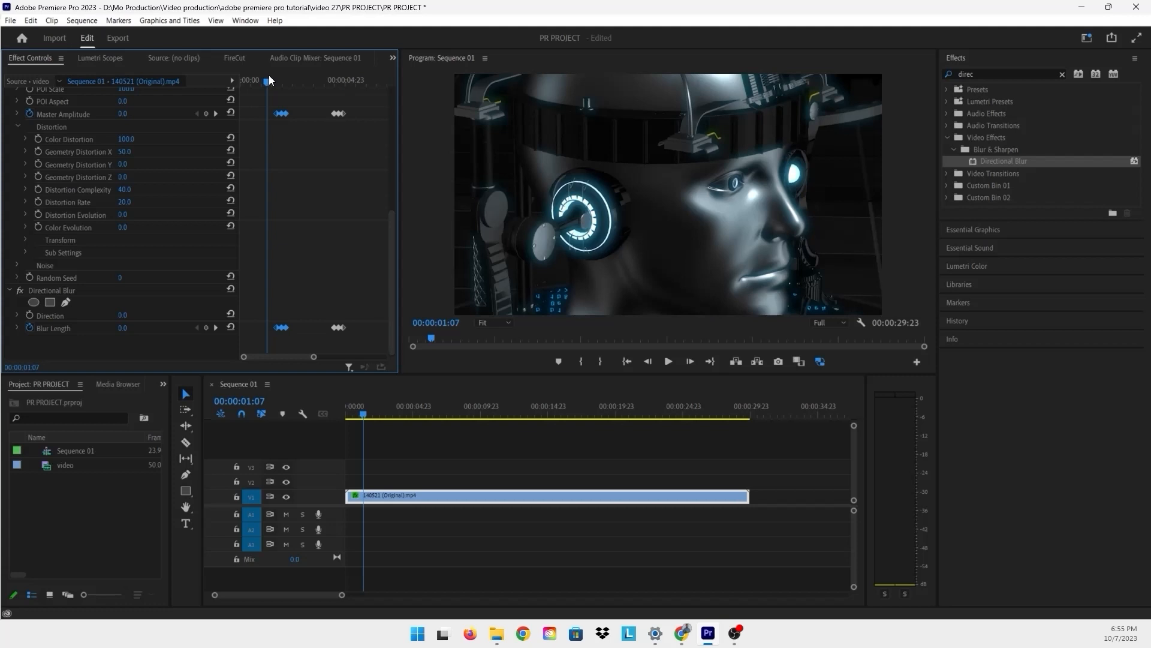
{"action": "key", "text": "space"}
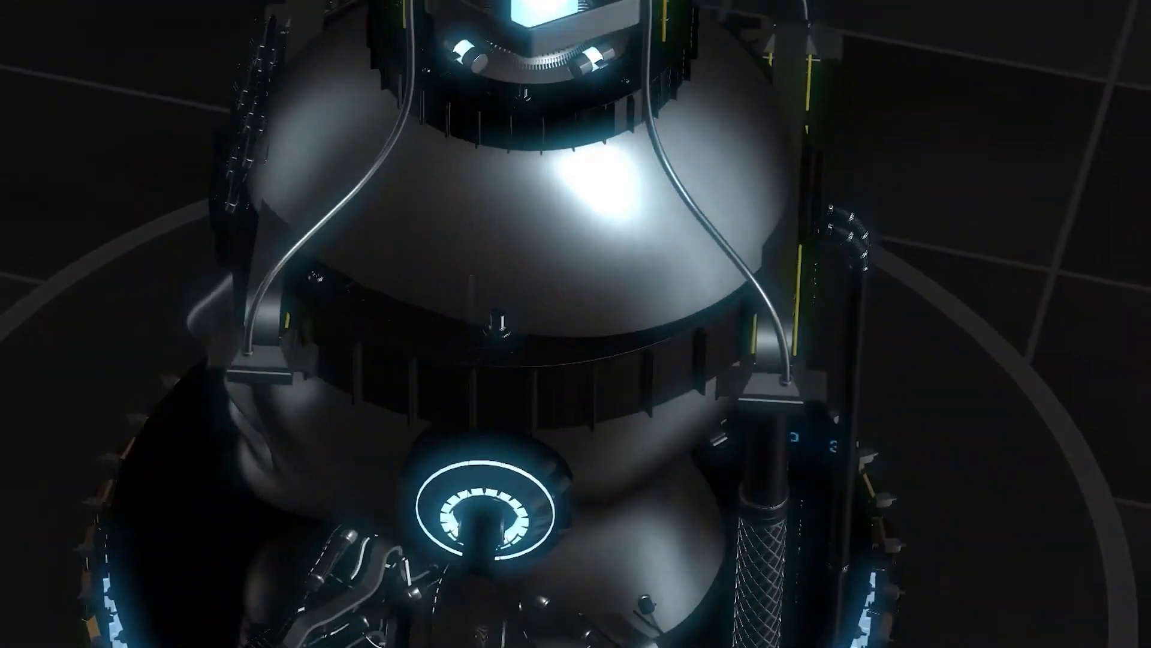
{"action": "key", "text": "space"}
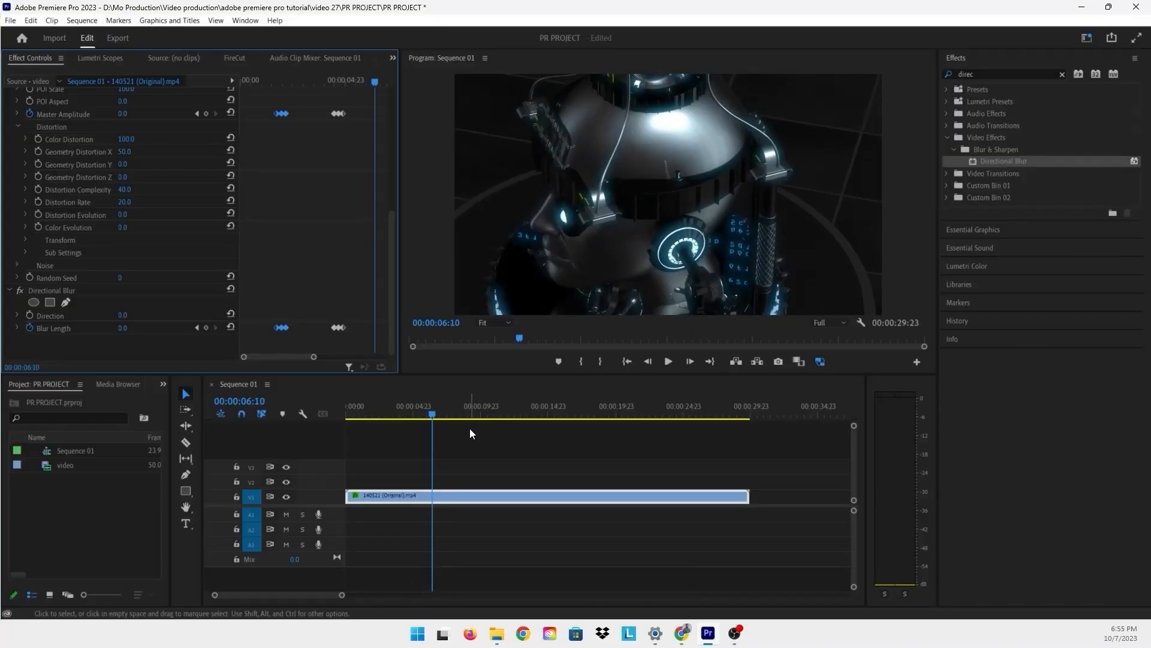